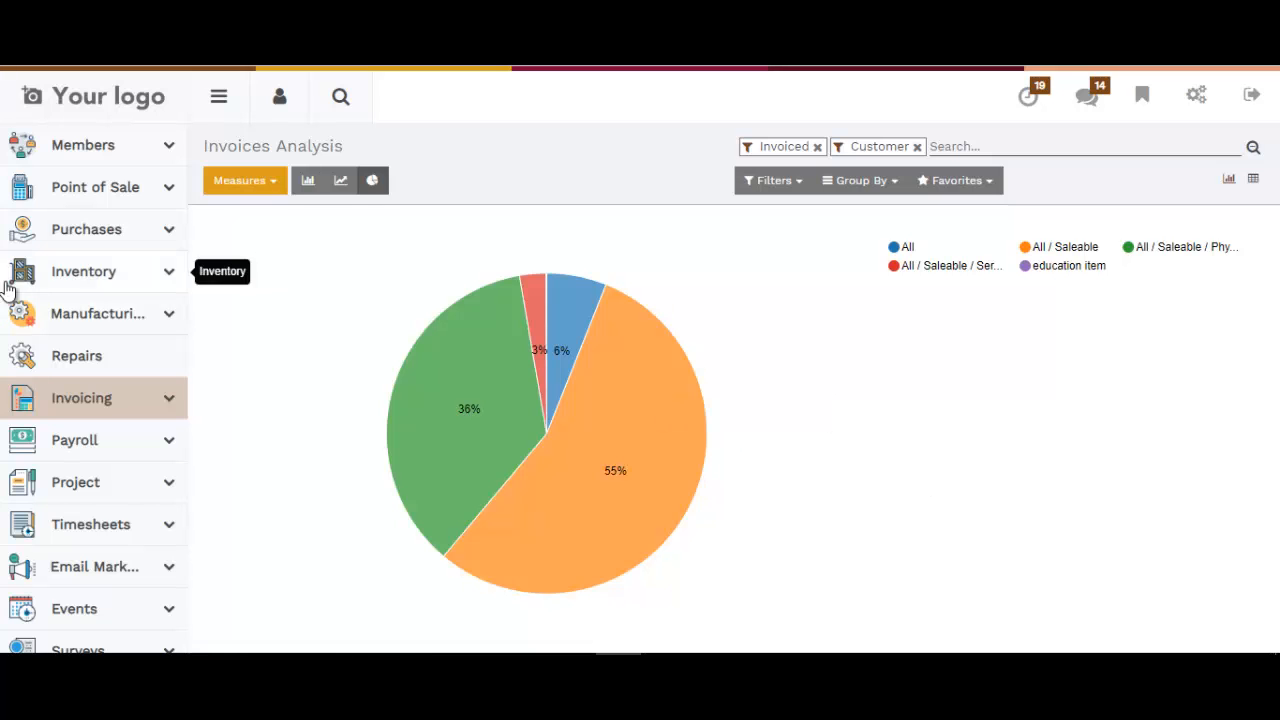
Start a new purchase order from the purchase orders list in the Purchases module.
{"action": "scroll", "coordinate": [60, 240], "scroll_direction": "up", "scroll_amount": 3}
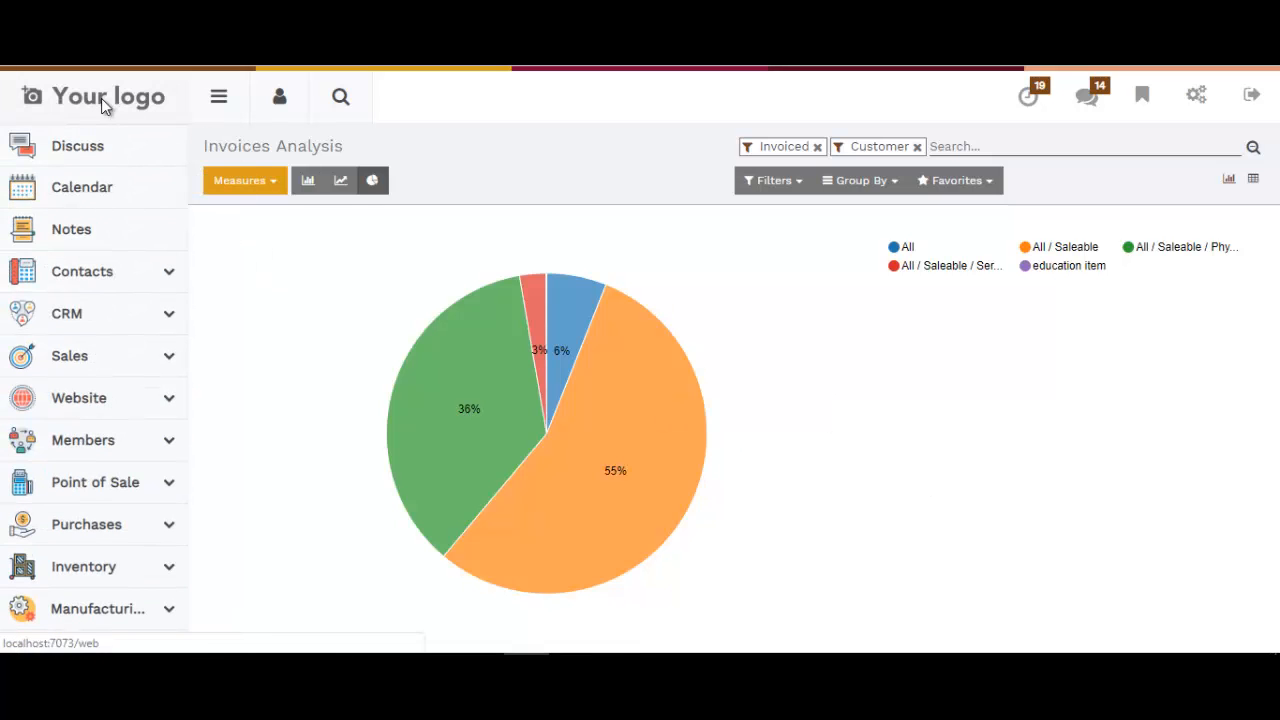
{"action": "scroll", "coordinate": [118, 484], "scroll_direction": "down", "scroll_amount": 3}
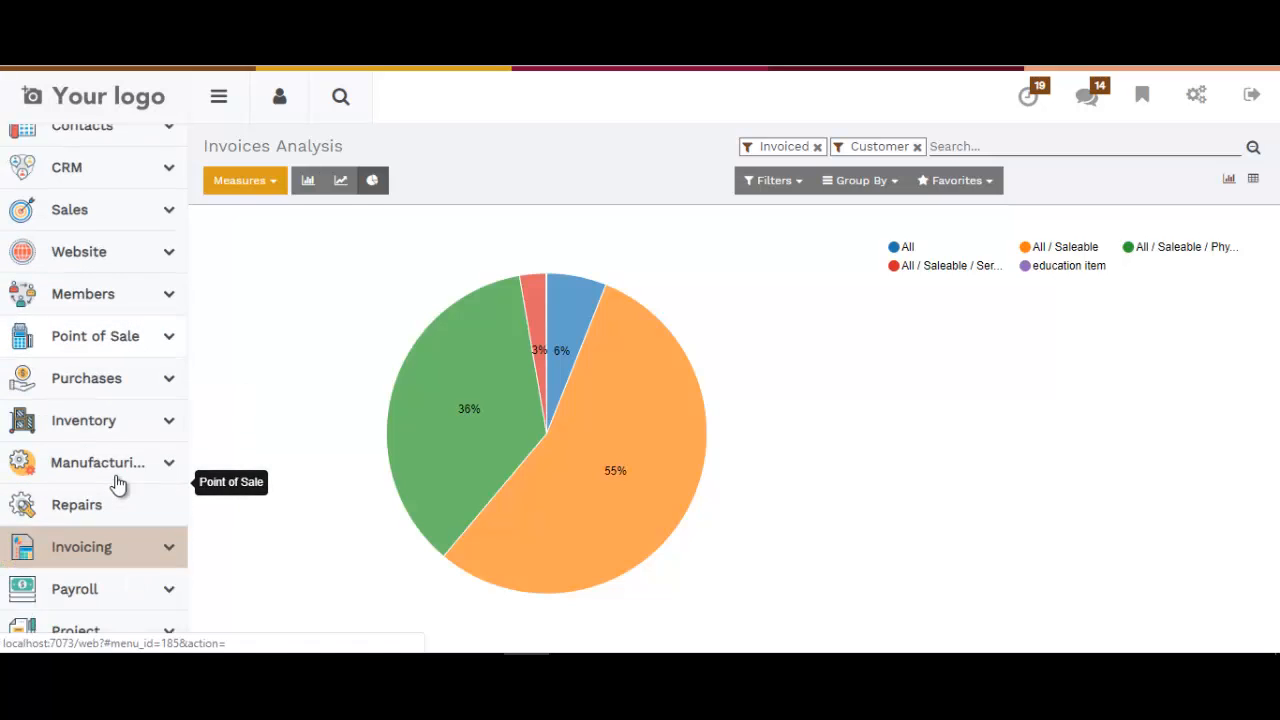
{"action": "scroll", "coordinate": [80, 400], "scroll_direction": "up", "scroll_amount": 1}
{"action": "scroll", "coordinate": [80, 380], "scroll_direction": "up", "scroll_amount": 3}
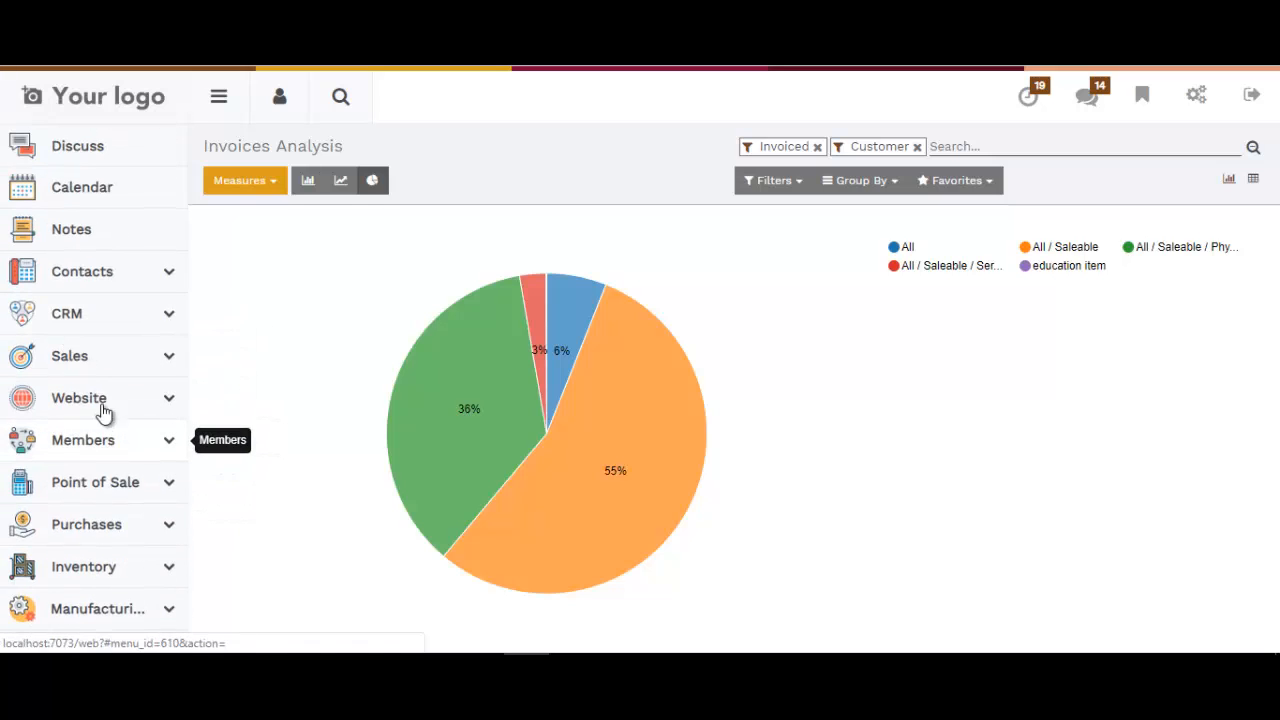
{"action": "left_click", "coordinate": [106, 437]}
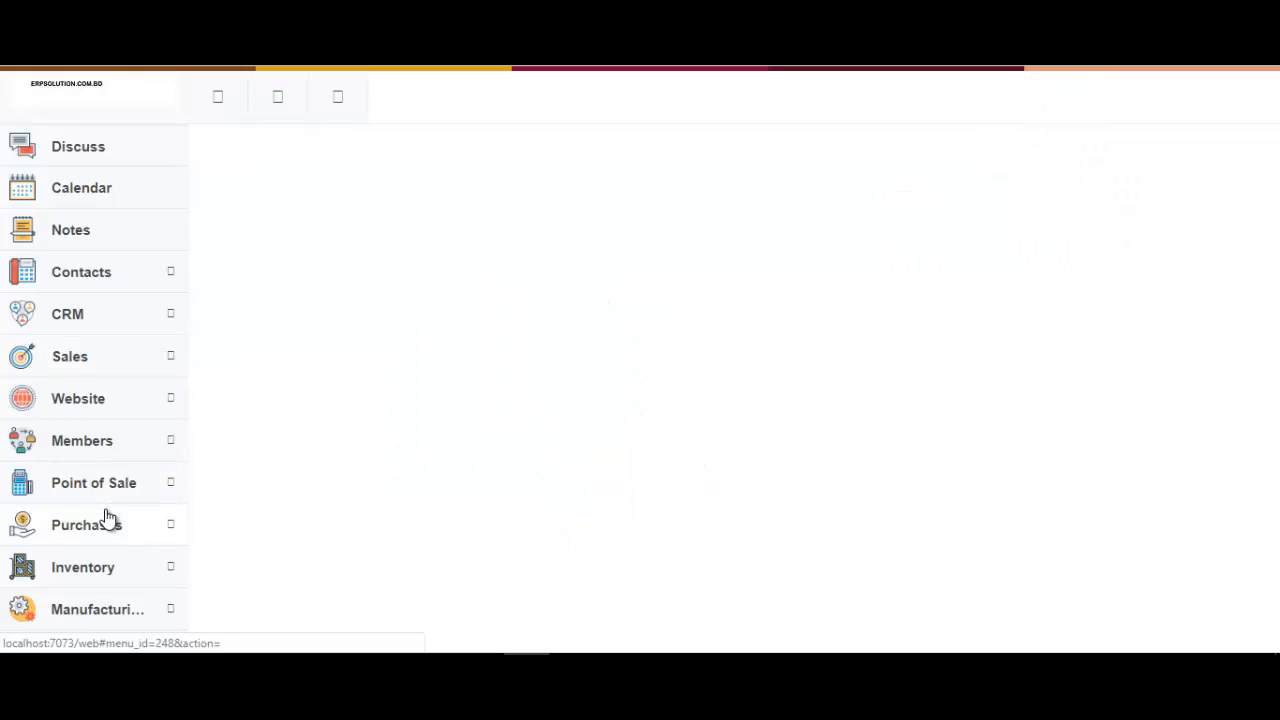
{"action": "left_click", "coordinate": [104, 528]}
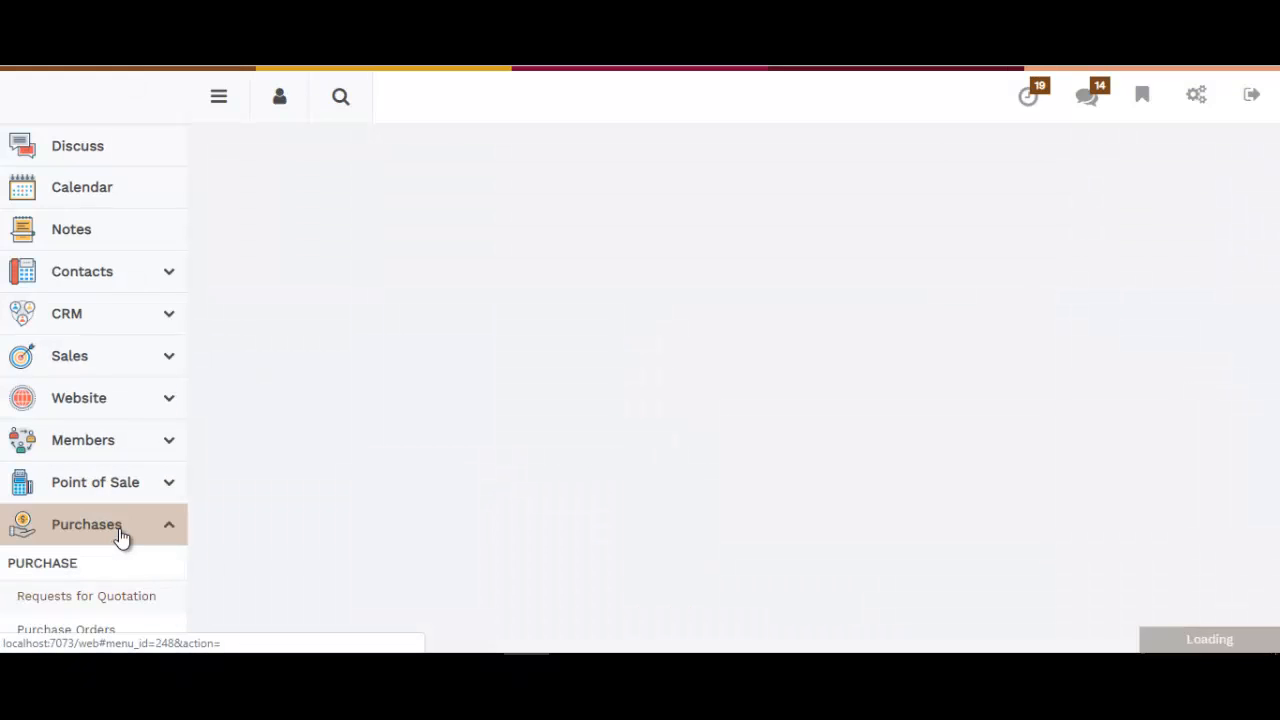
{"action": "scroll", "coordinate": [88, 440], "scroll_direction": "down", "scroll_amount": 2}
{"action": "scroll", "coordinate": [87, 453], "scroll_direction": "down", "scroll_amount": 2}
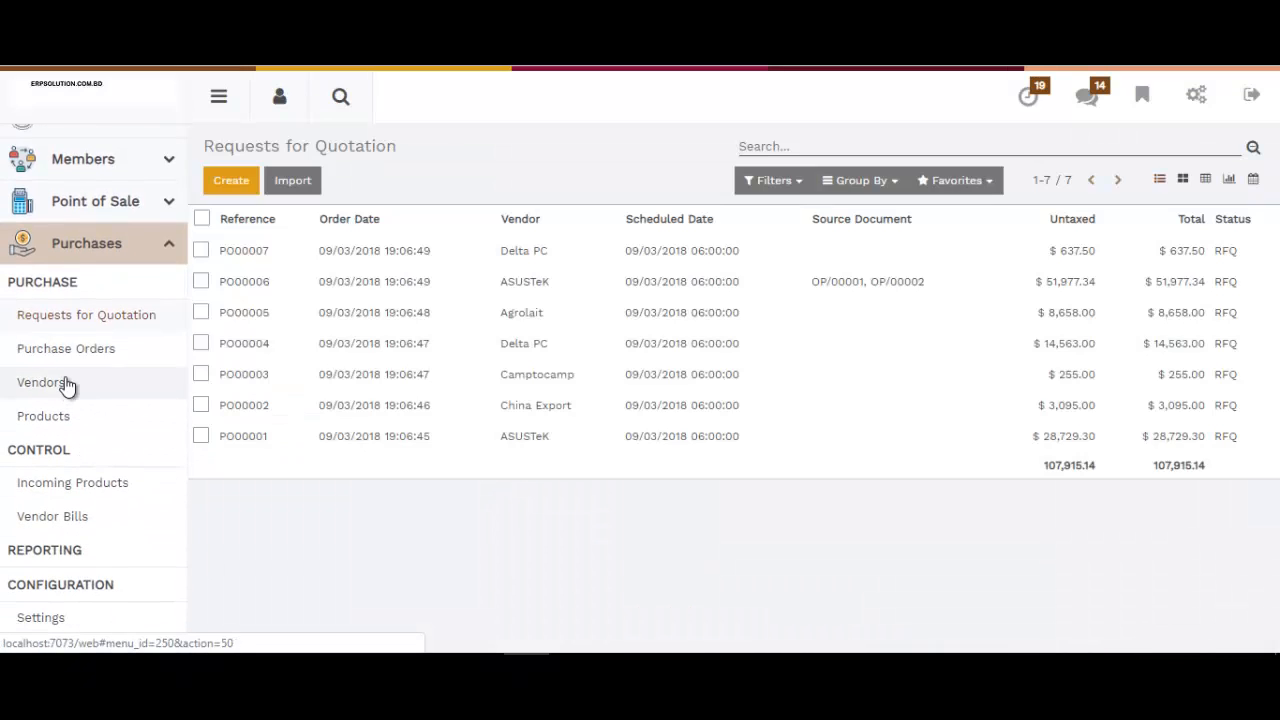
{"action": "left_click", "coordinate": [68, 350]}
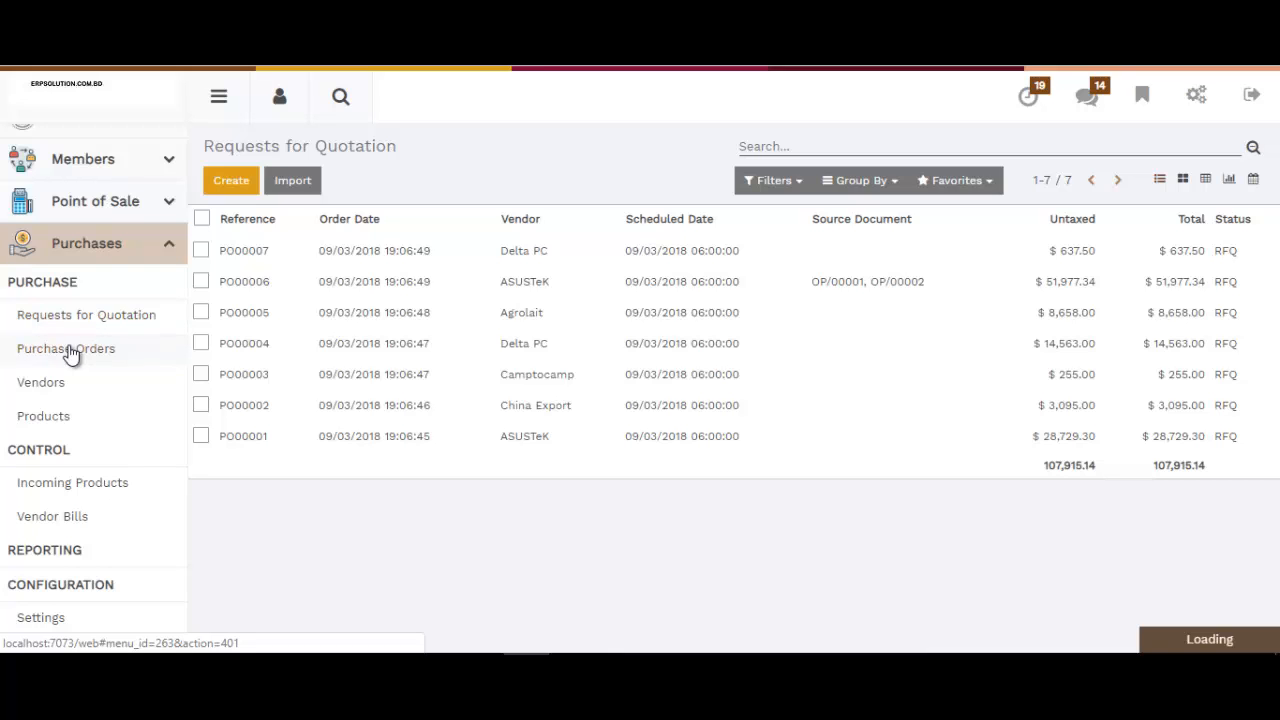
{"action": "left_click", "coordinate": [241, 189]}
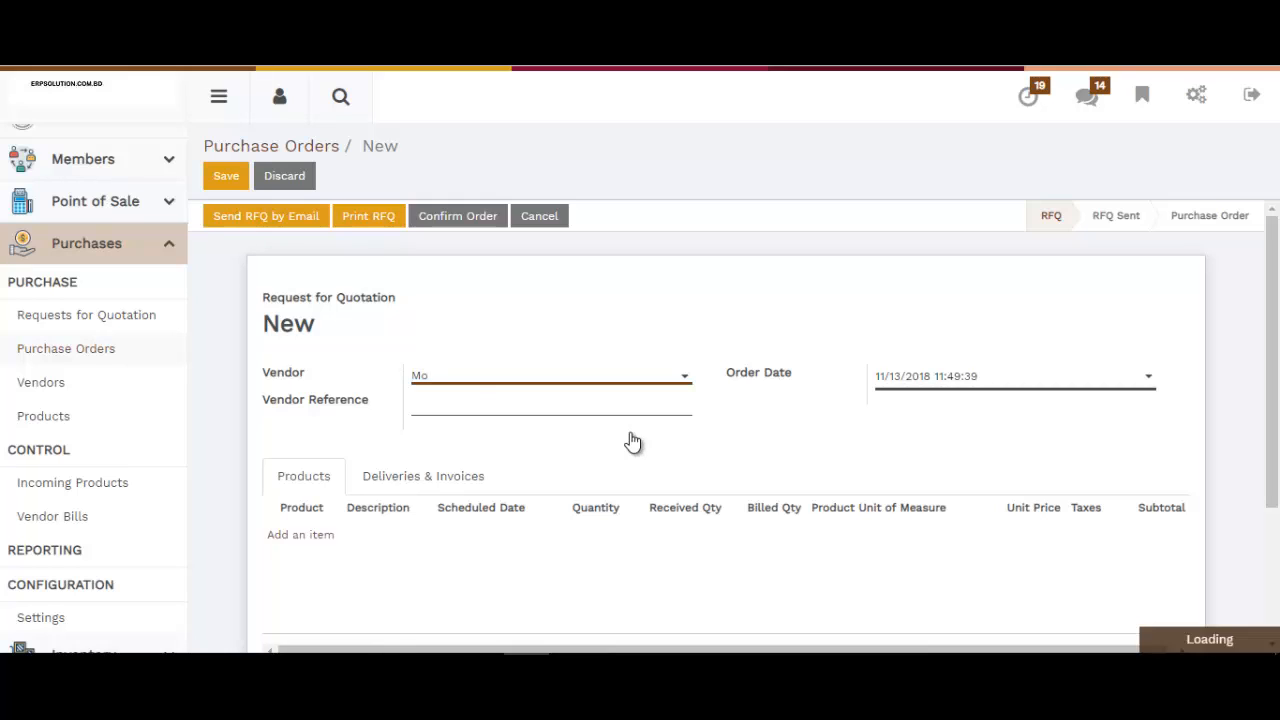
Create the new vendor "Mosharrof Traders" from the order's vendor field and save it.
{"action": "key", "text": "BackSpace"}
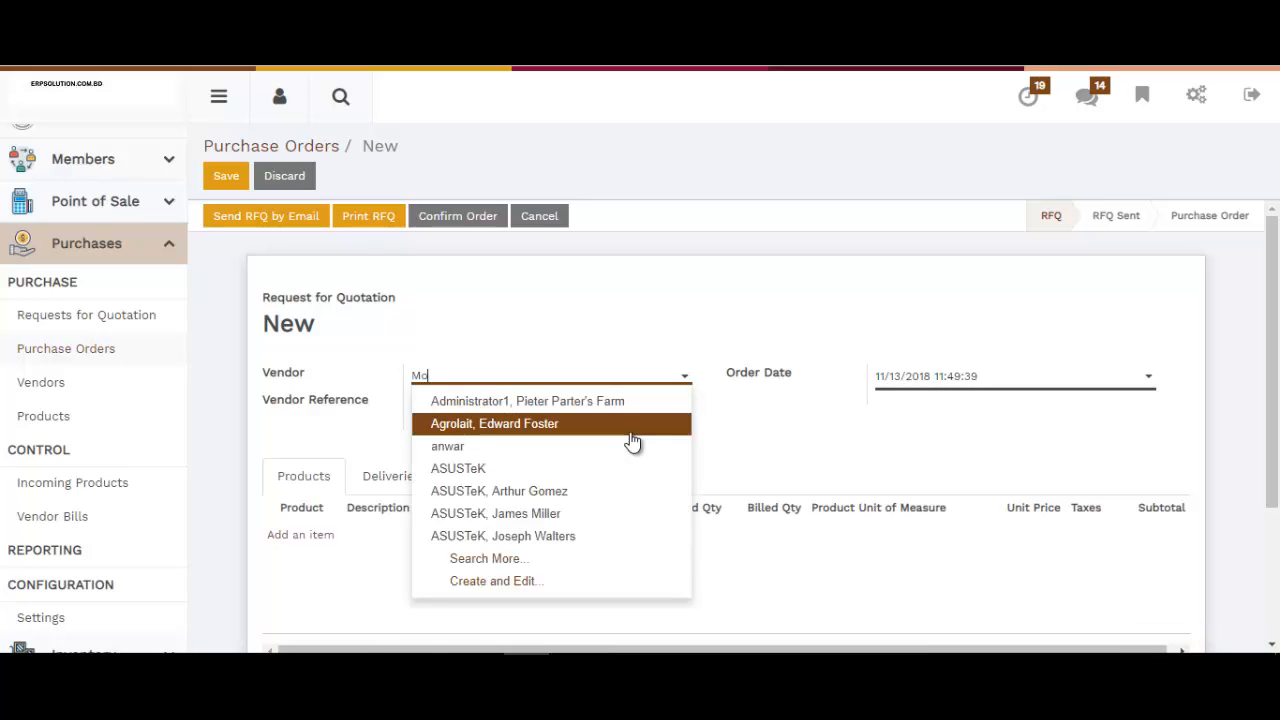
{"action": "type", "text": "sha"}
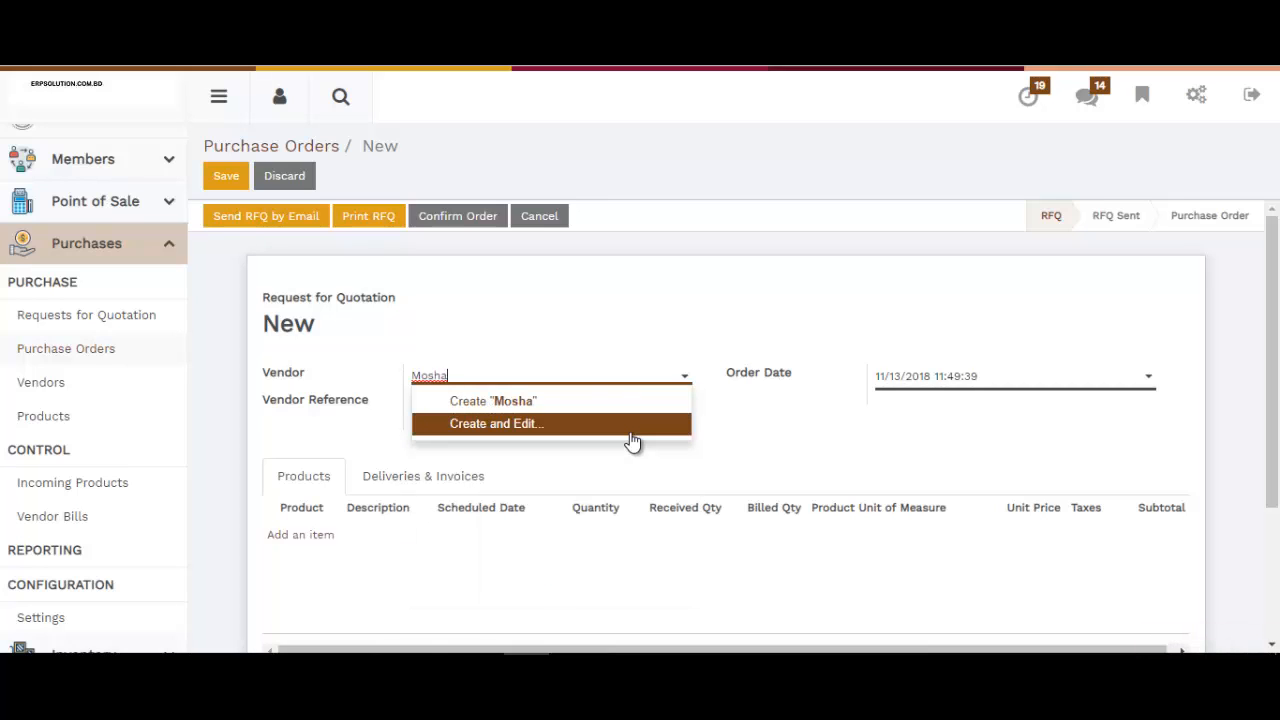
{"action": "type", "text": "rrof Traders"}
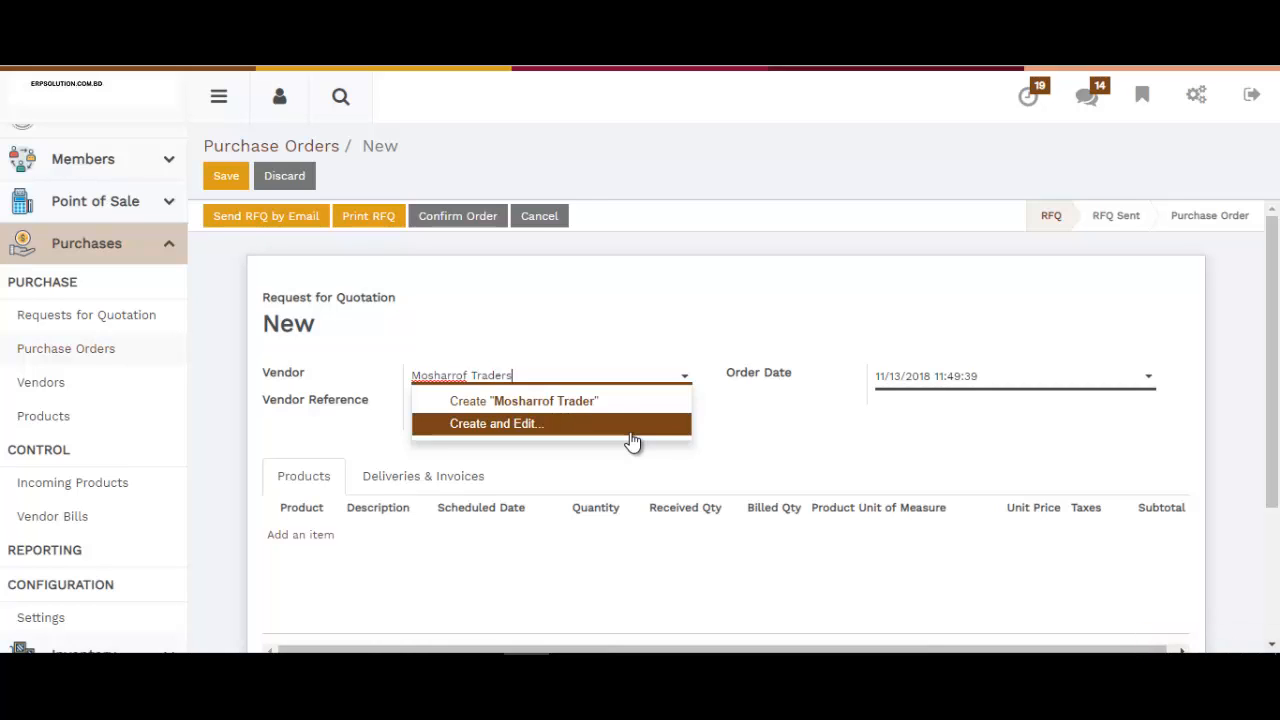
{"action": "left_click", "coordinate": [494, 425]}
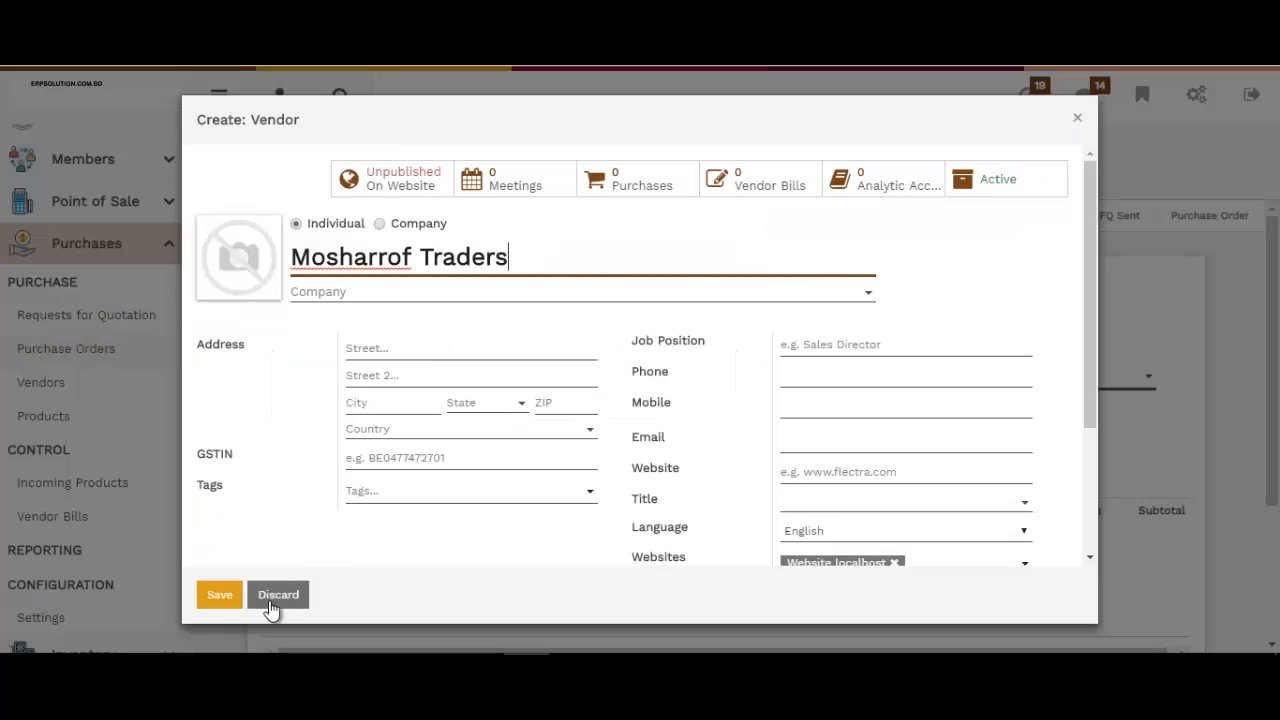
{"action": "left_click", "coordinate": [228, 598]}
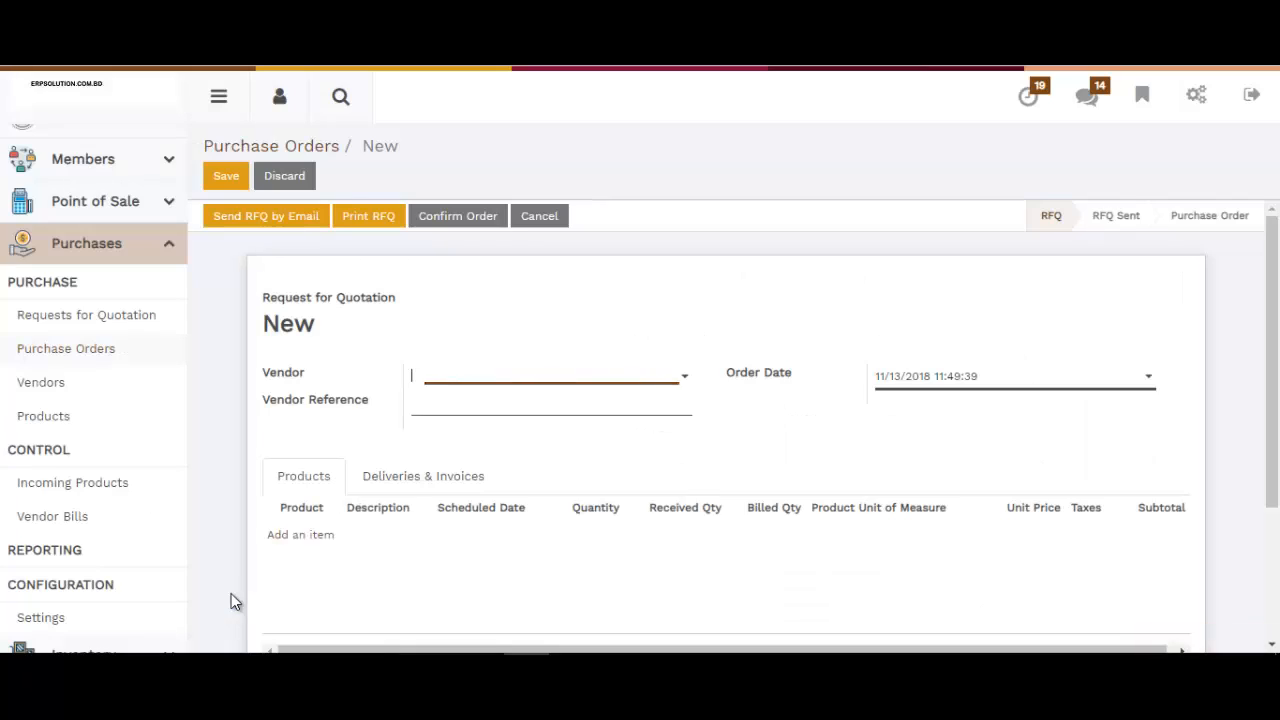
Add an order line and open the full creation form for a new product named "Speaker".
{"action": "left_click", "coordinate": [313, 545]}
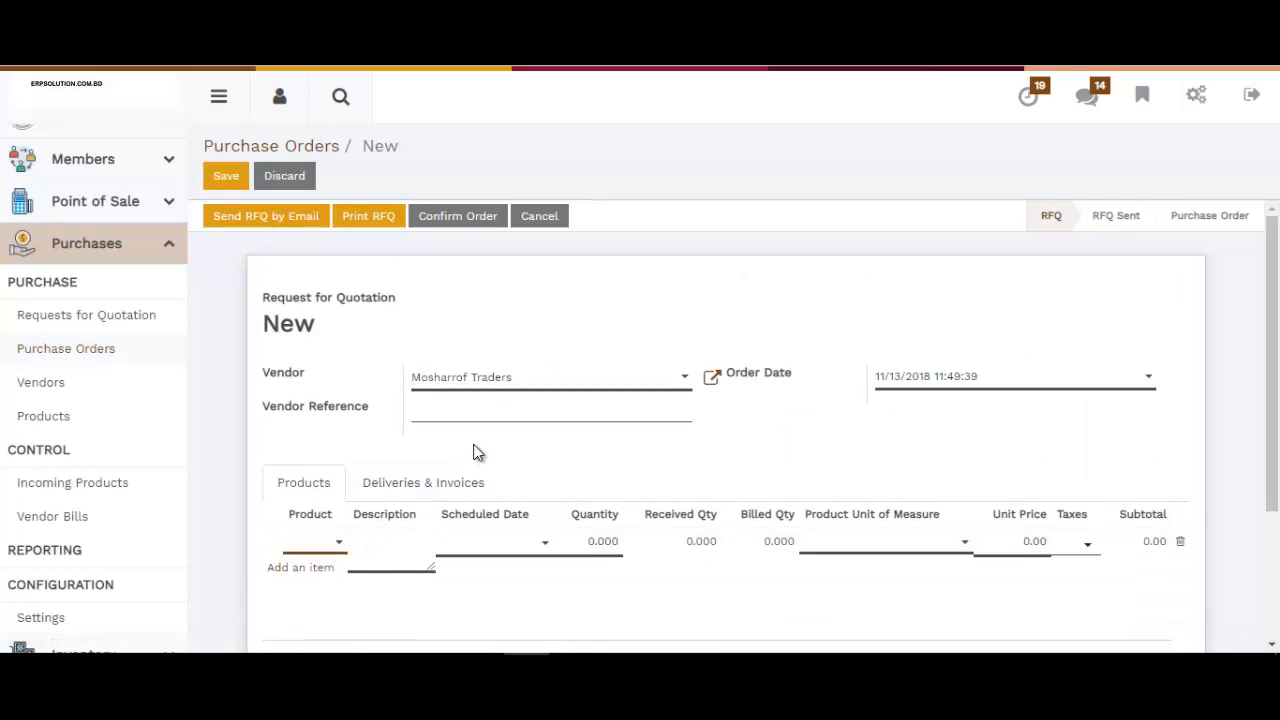
{"action": "scroll", "coordinate": [460, 460], "scroll_direction": "down", "scroll_amount": 1}
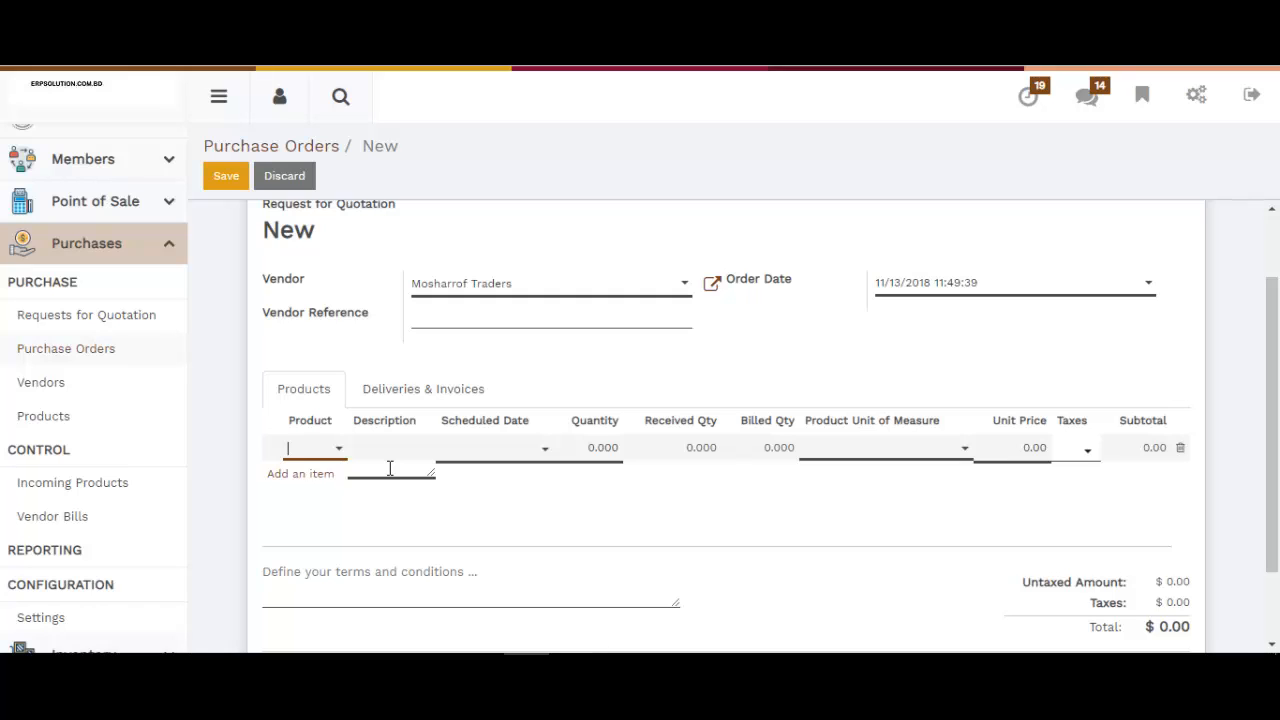
{"action": "key", "text": "Down"}
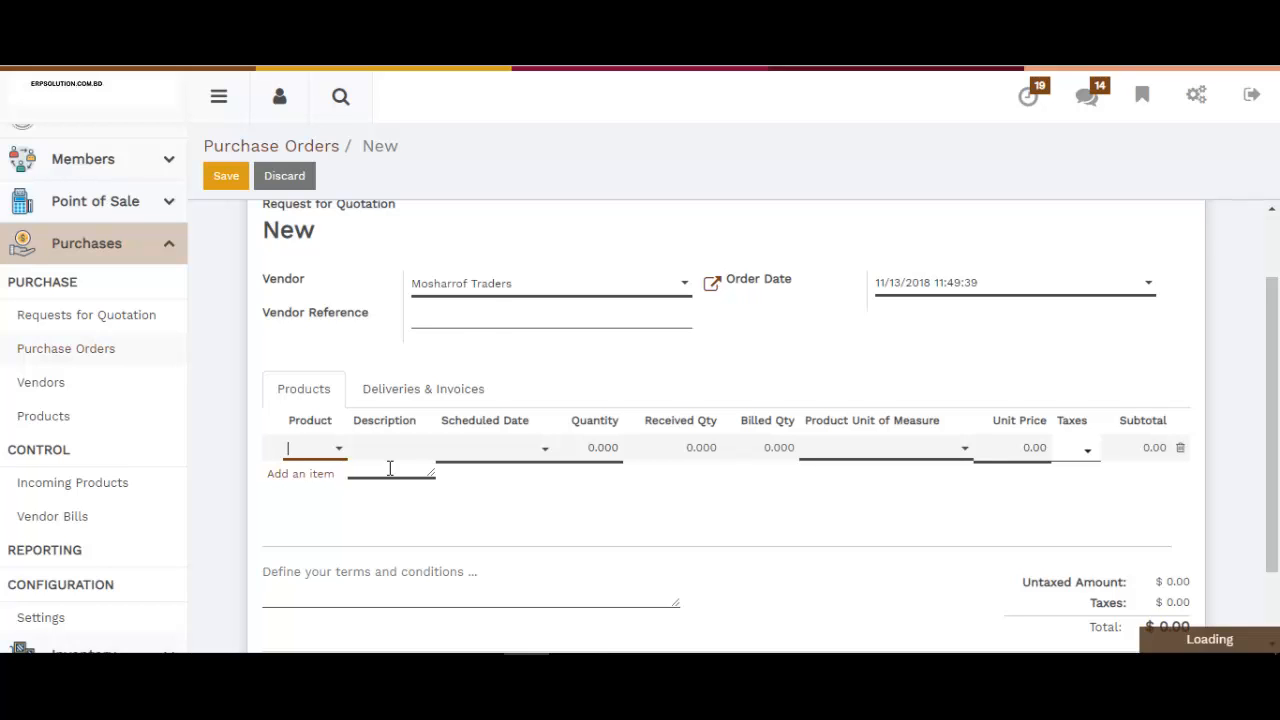
{"action": "type", "text": "Speaker"}
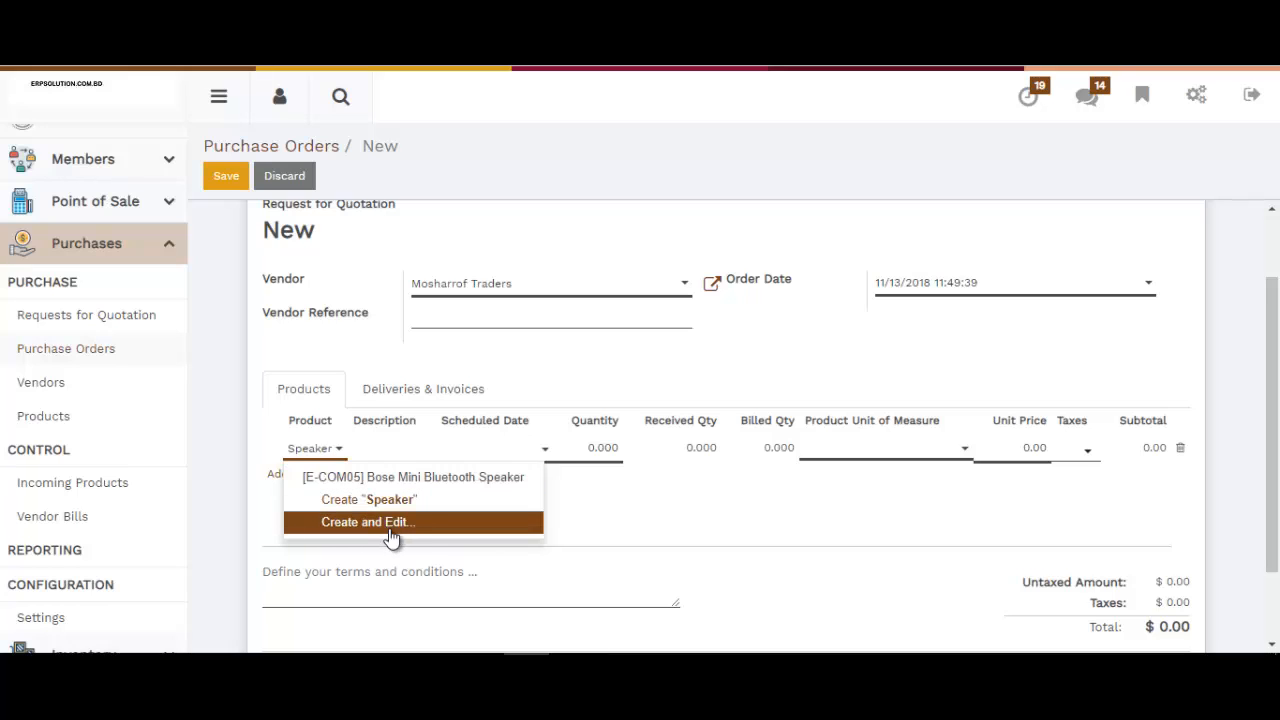
{"action": "left_click", "coordinate": [388, 530]}
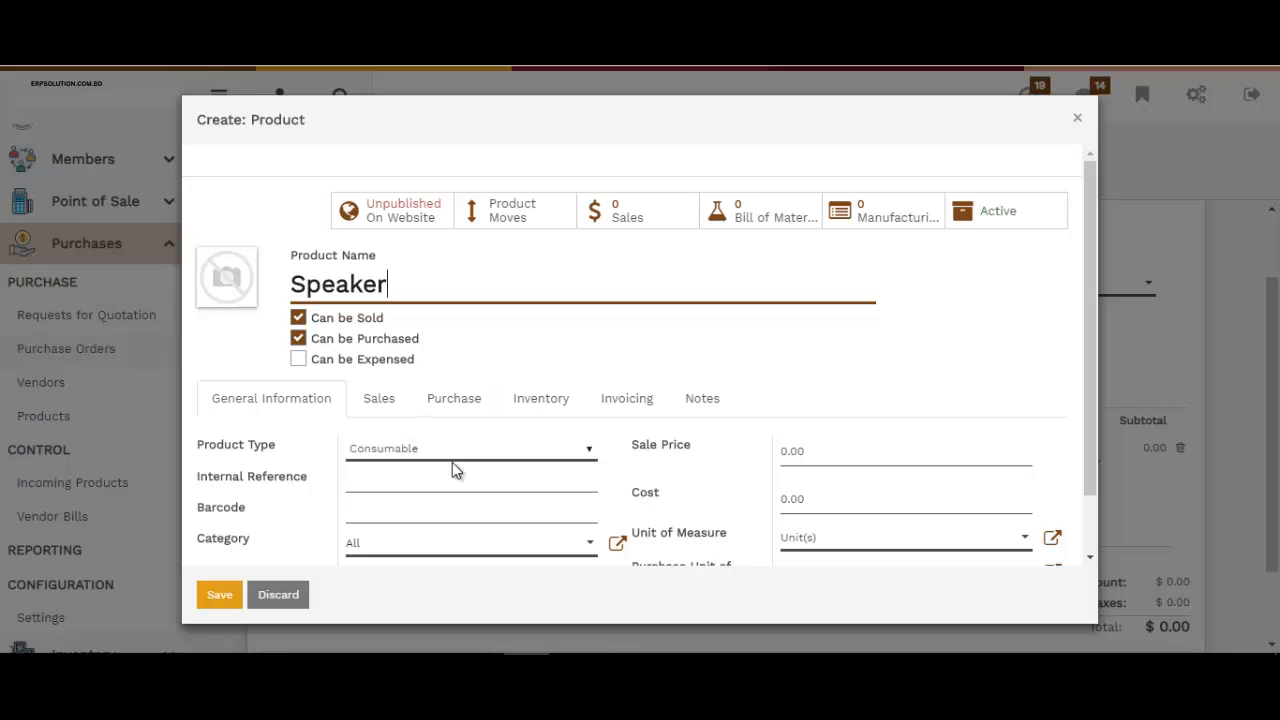
Set the product type to Stockable Product, with a sale price of 750 and a cost of 300.
{"action": "left_click", "coordinate": [393, 448]}
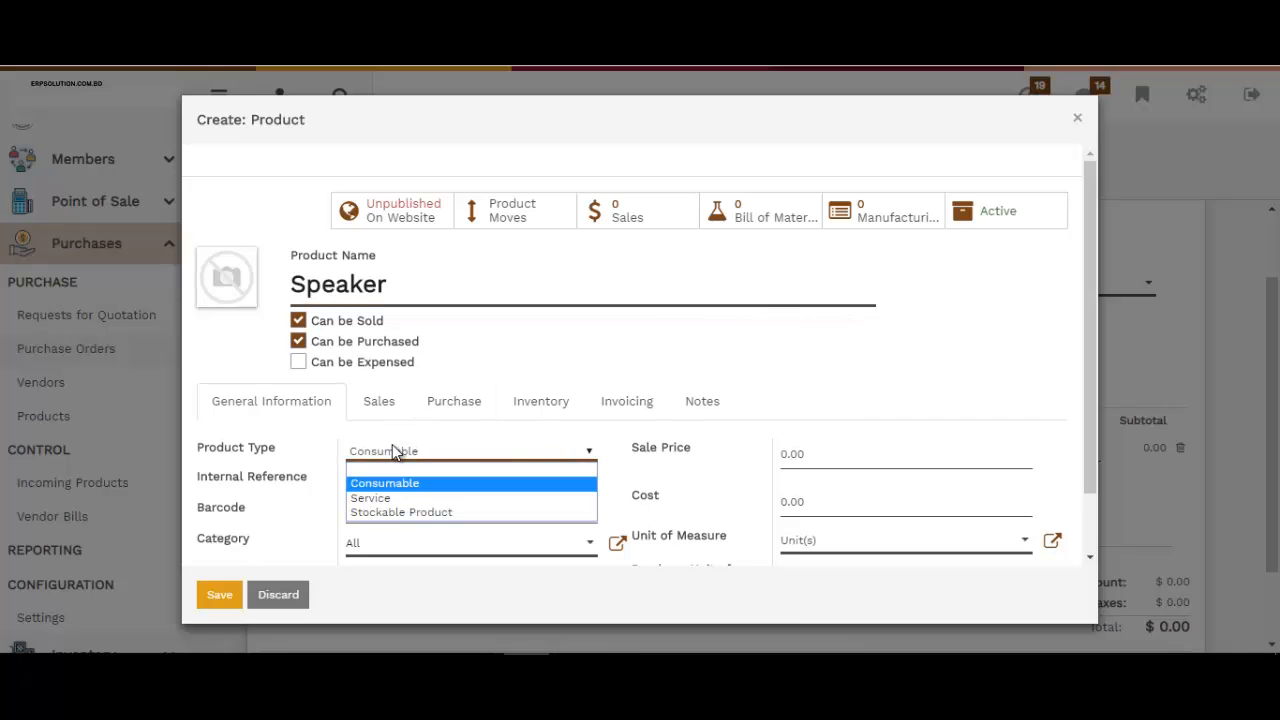
{"action": "left_click", "coordinate": [400, 515]}
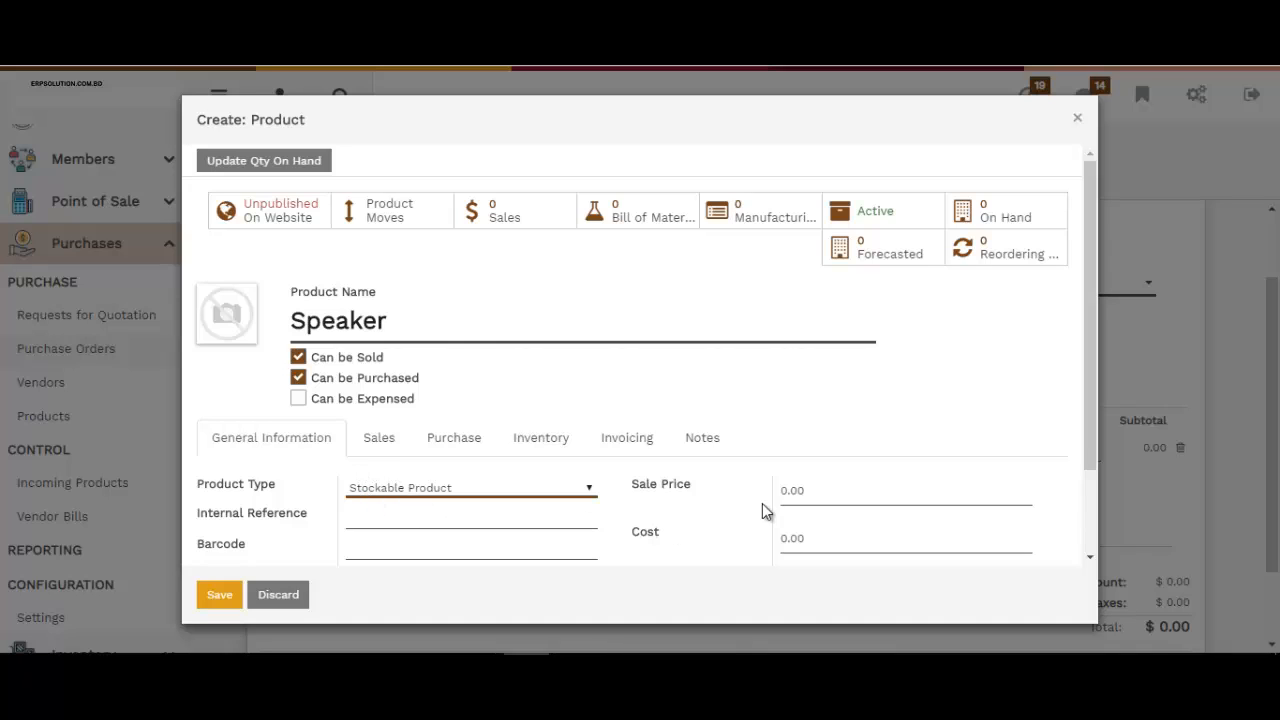
{"action": "left_click", "coordinate": [805, 493]}
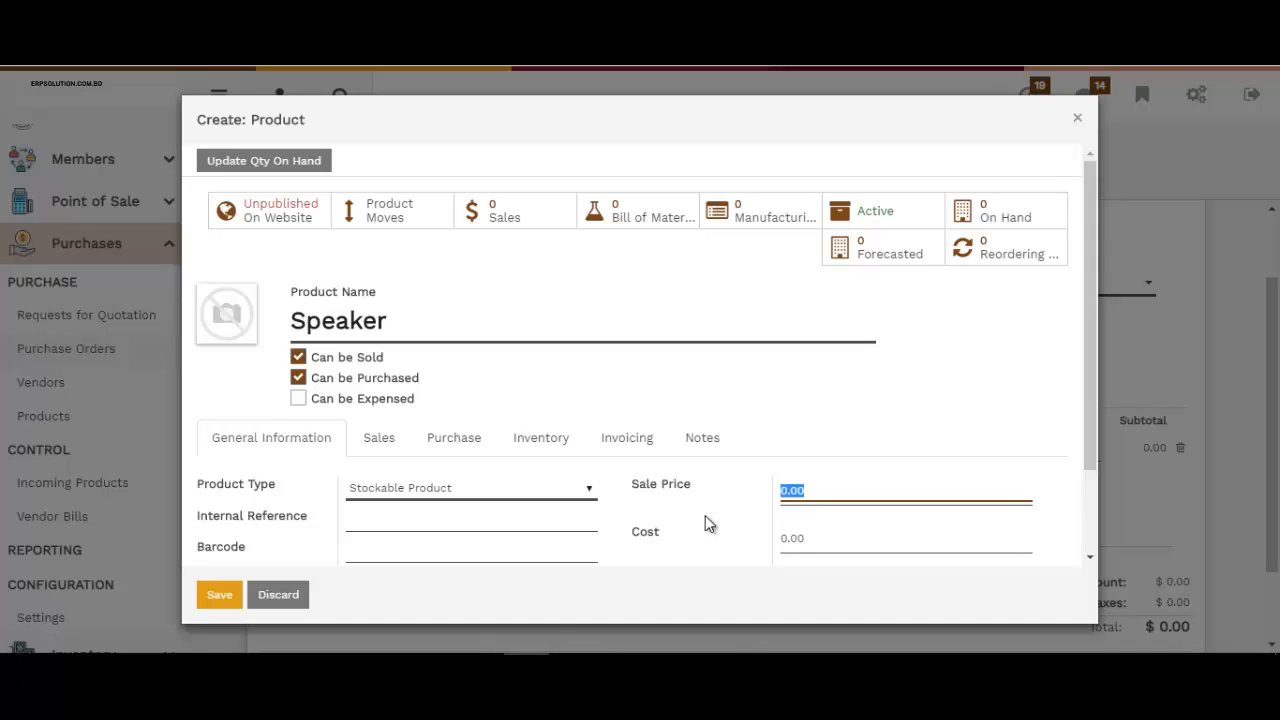
{"action": "type", "text": "750"}
{"action": "left_click", "coordinate": [837, 546]}
{"action": "left_click_drag", "start_coordinate": [821, 542], "coordinate": [716, 543]}
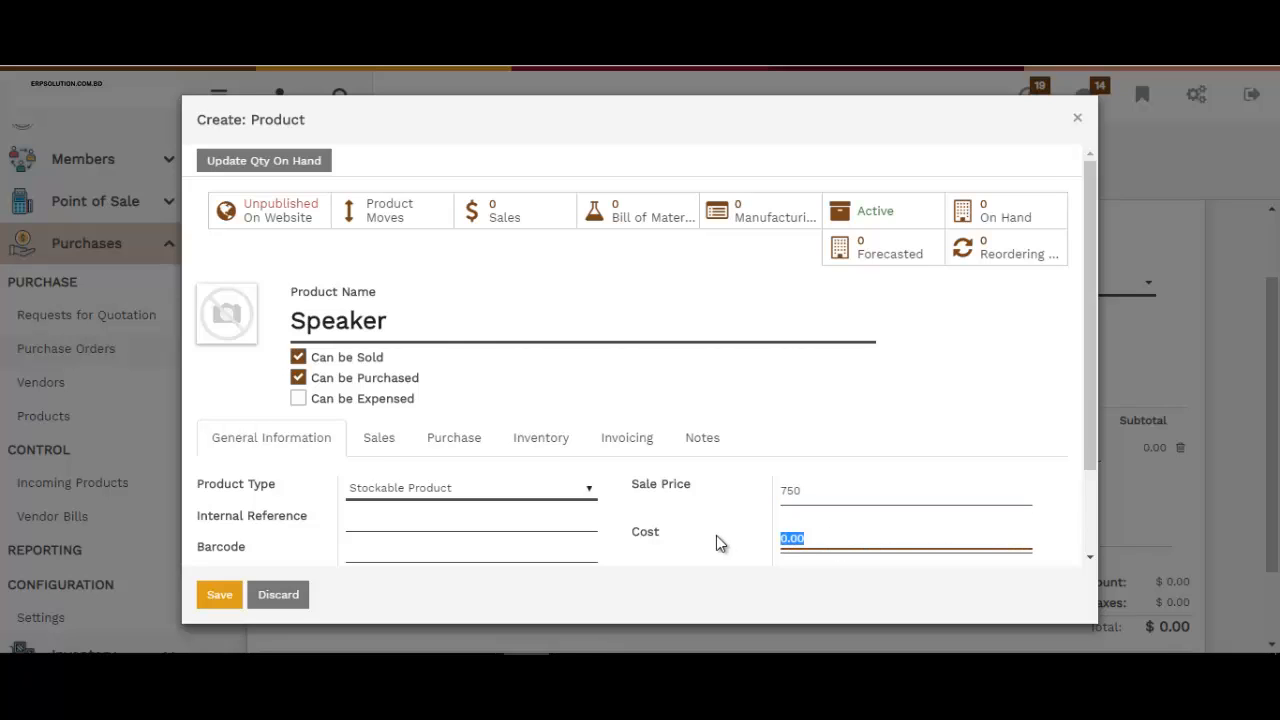
{"action": "type", "text": "300"}
Review the new product's sales, purchase, inventory and invoicing settings, and return to its general information.
{"action": "left_click", "coordinate": [373, 447]}
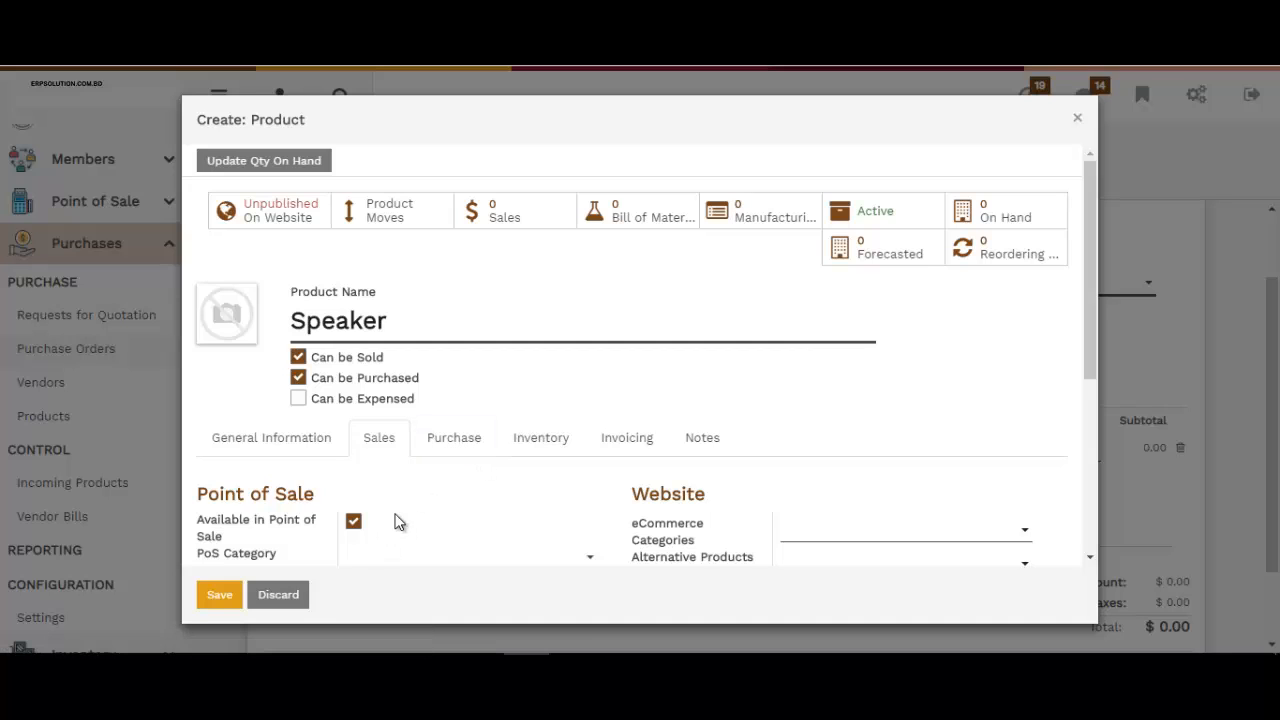
{"action": "left_click", "coordinate": [474, 447]}
{"action": "left_click", "coordinate": [562, 449]}
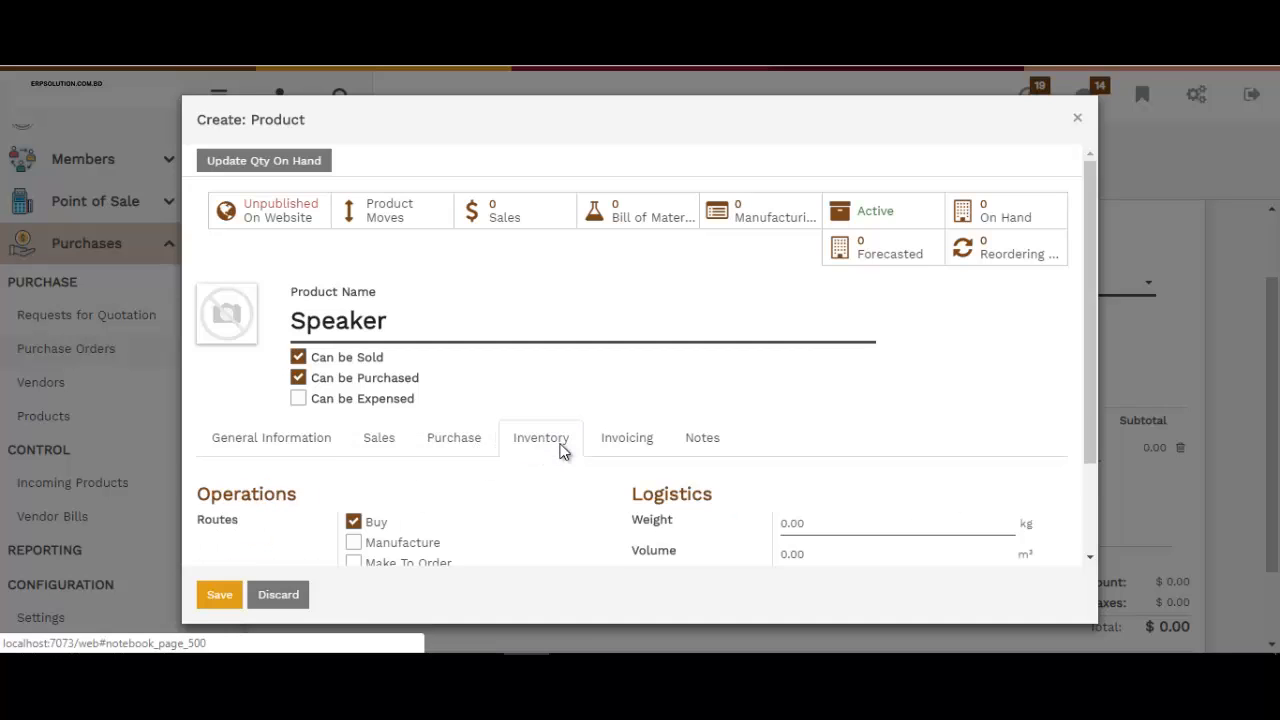
{"action": "scroll", "coordinate": [566, 543], "scroll_direction": "down", "scroll_amount": 2}
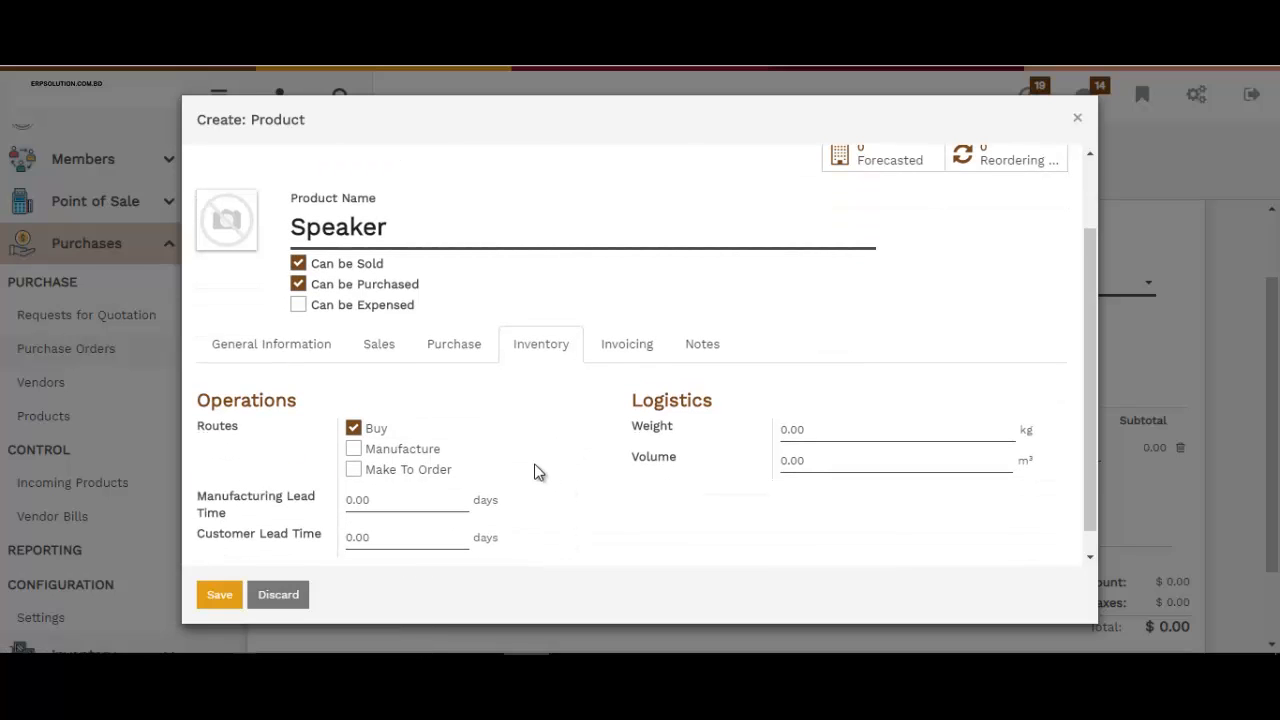
{"action": "left_click", "coordinate": [640, 346]}
{"action": "left_click", "coordinate": [331, 352]}
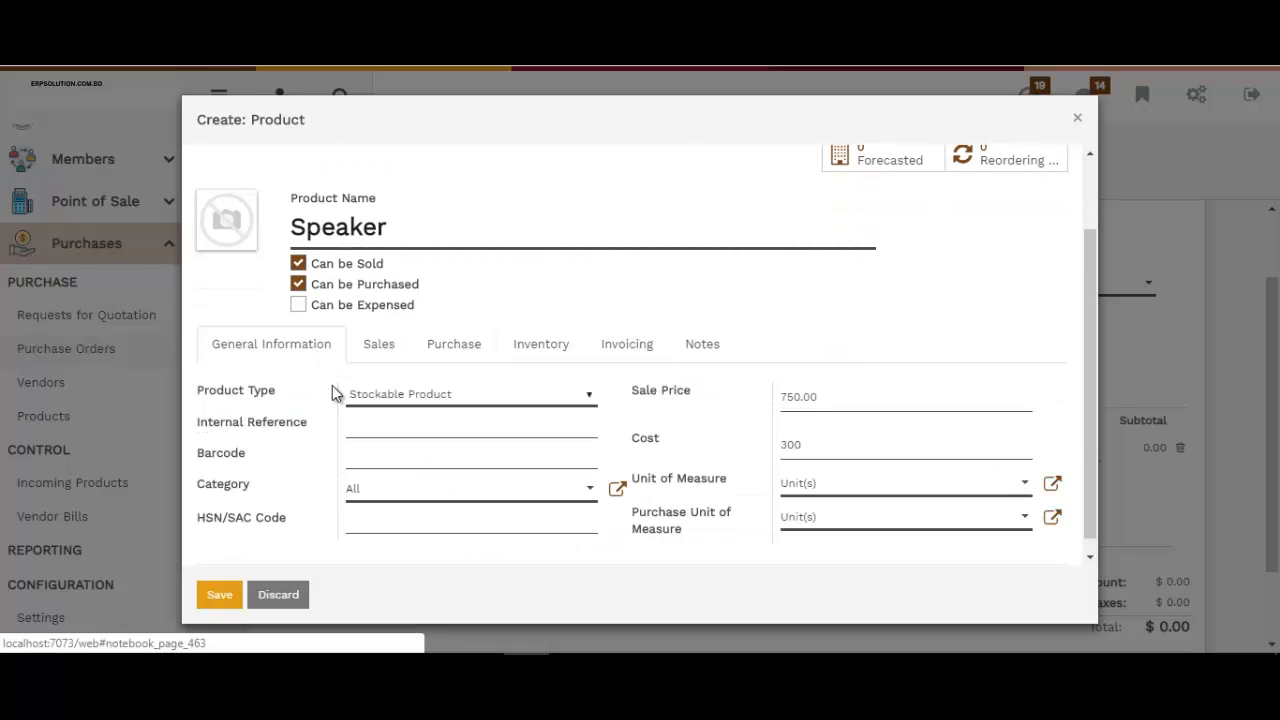
Rename the product as "Speaker Mini" and save it to the order line.
{"action": "scroll", "coordinate": [378, 437], "scroll_direction": "up", "scroll_amount": 2}
{"action": "left_click", "coordinate": [438, 312]}
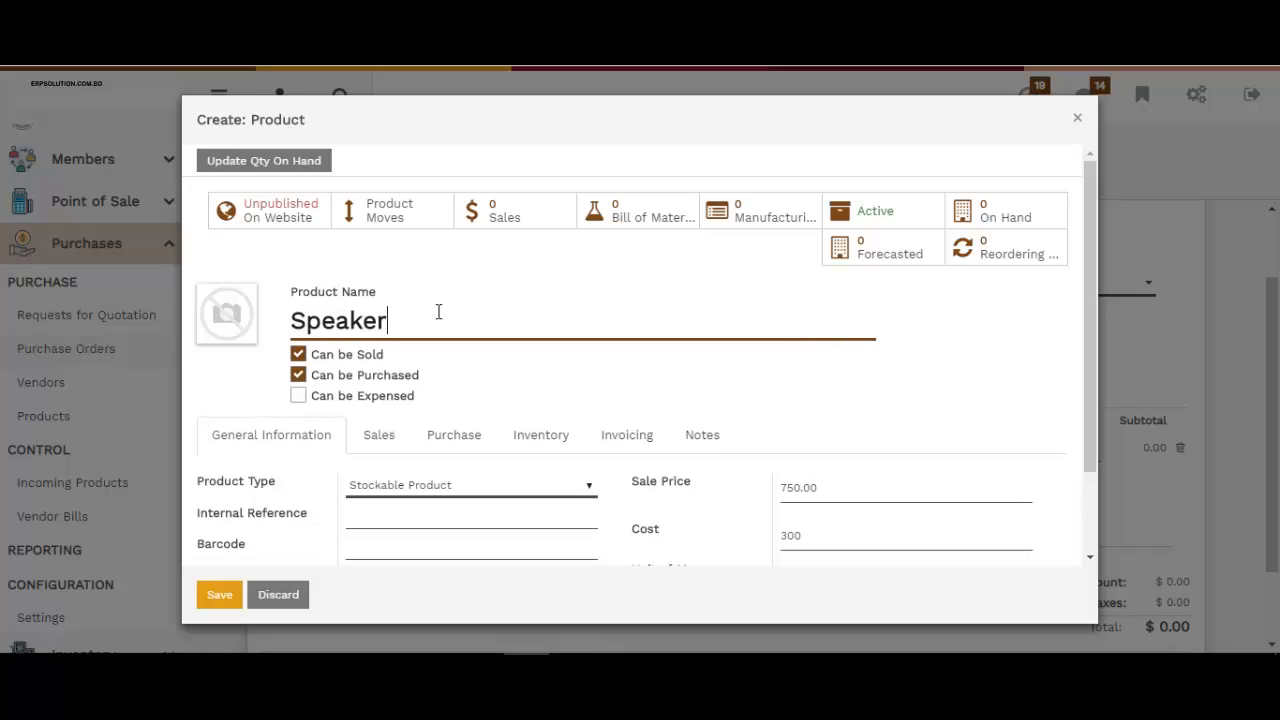
{"action": "type", "text": "m"}
{"action": "key", "text": "BackSpace"}
{"action": "type", "text": "Mini"}
{"action": "left_click", "coordinate": [220, 597]}
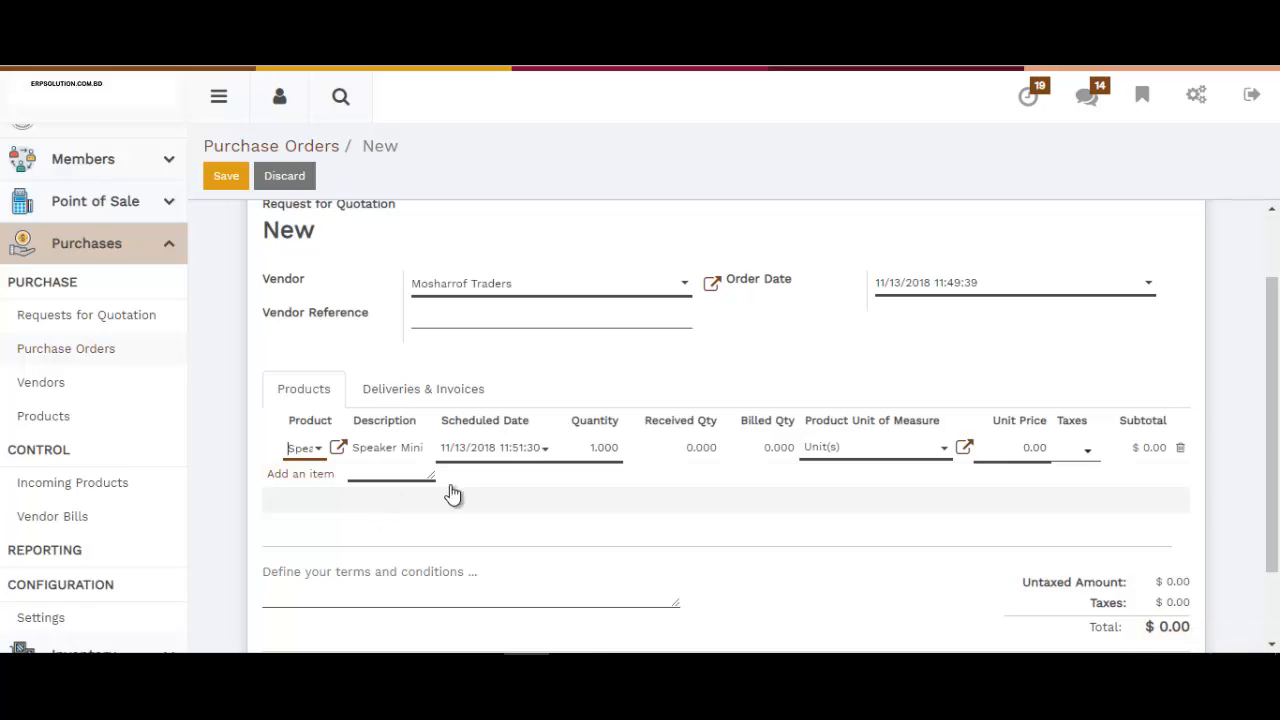
Set the Speaker Mini line's quantity to 50 and its unit price to 300.
{"action": "left_click", "coordinate": [596, 452]}
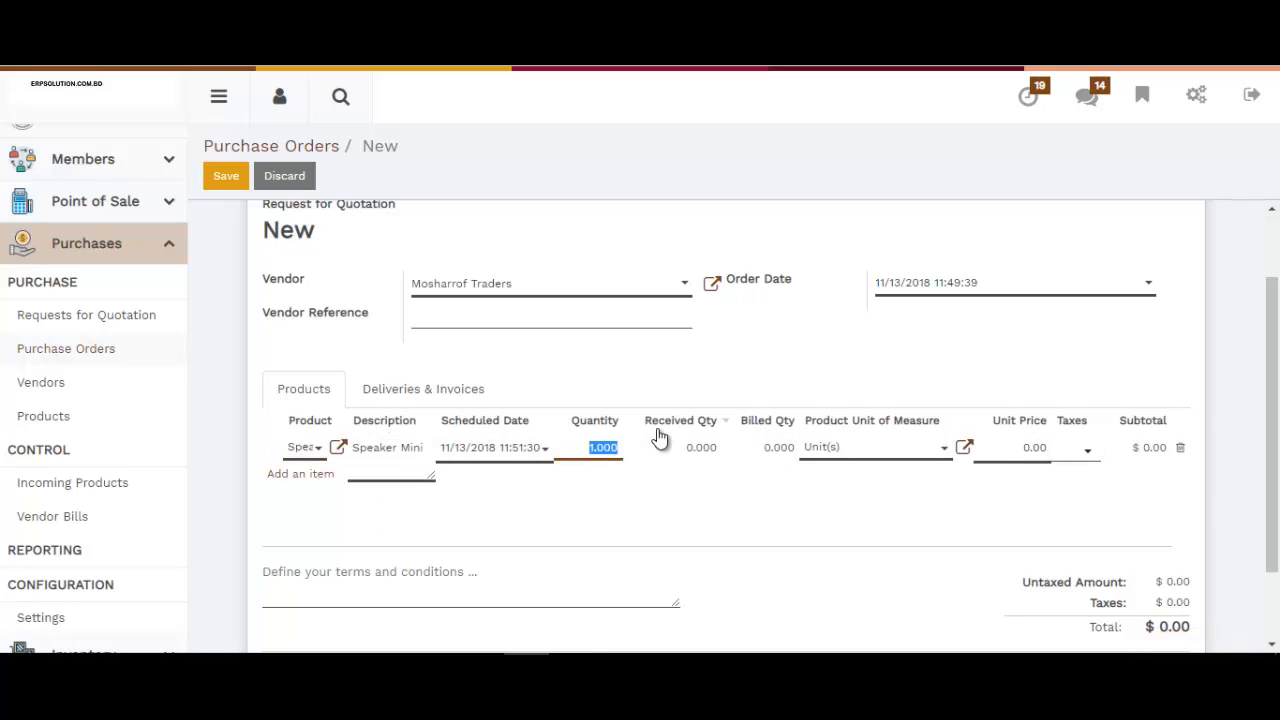
{"action": "type", "text": "50"}
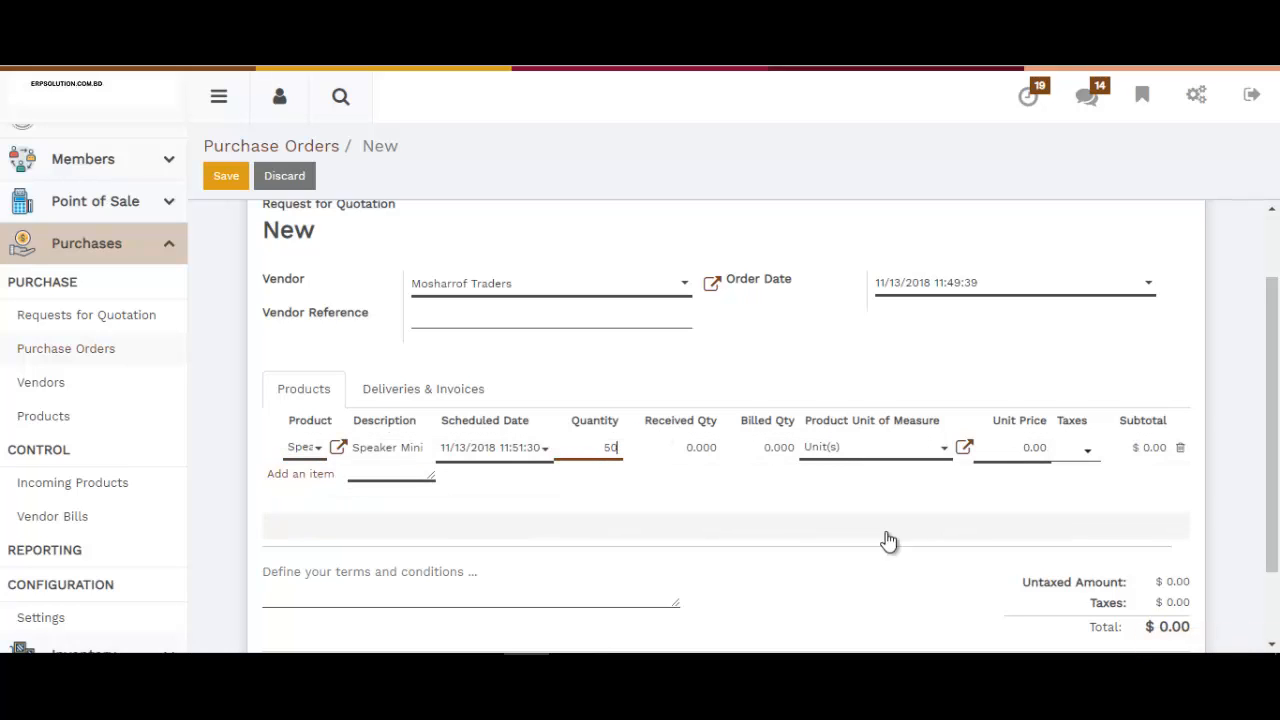
{"action": "left_click", "coordinate": [1023, 513]}
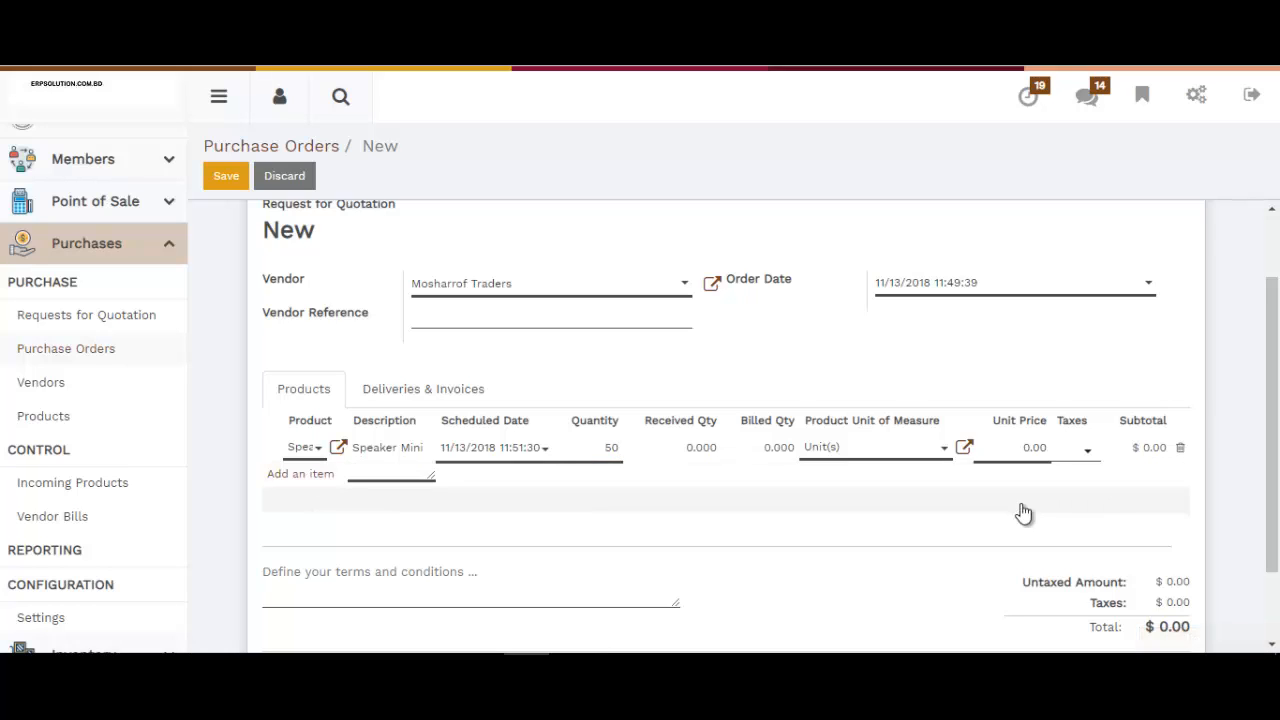
{"action": "left_click", "coordinate": [1027, 451]}
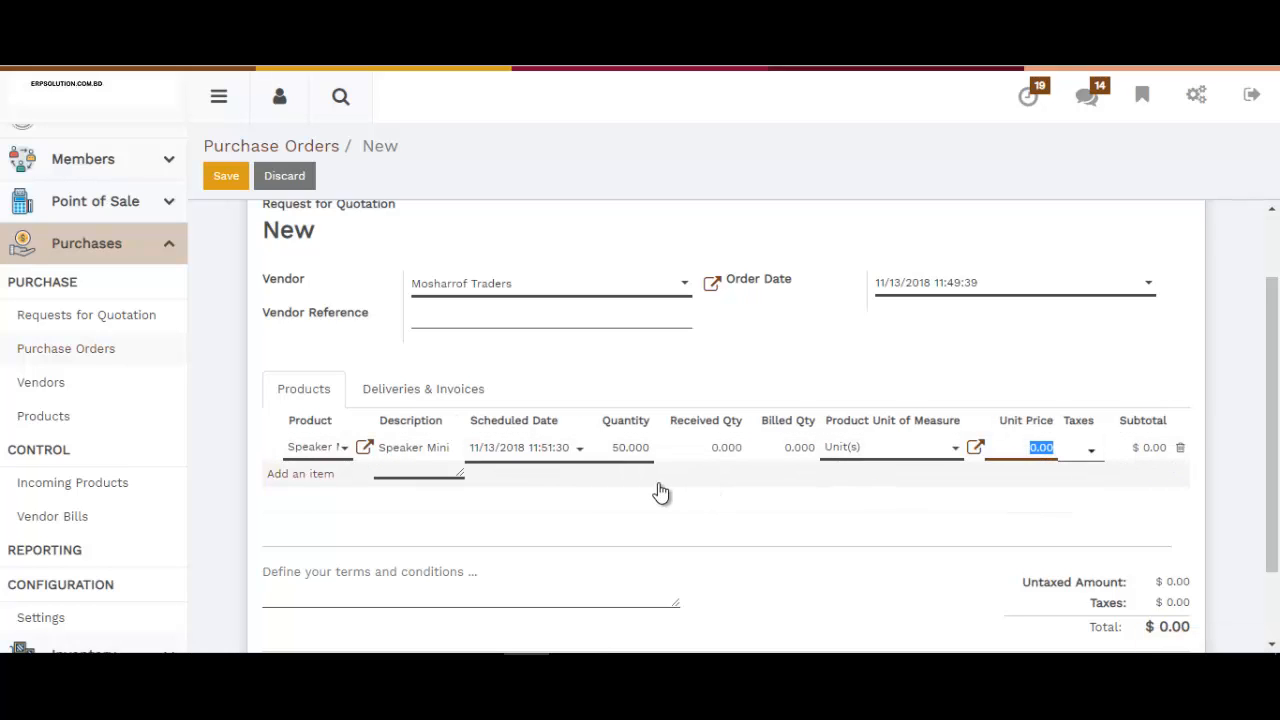
{"action": "type", "text": "300"}
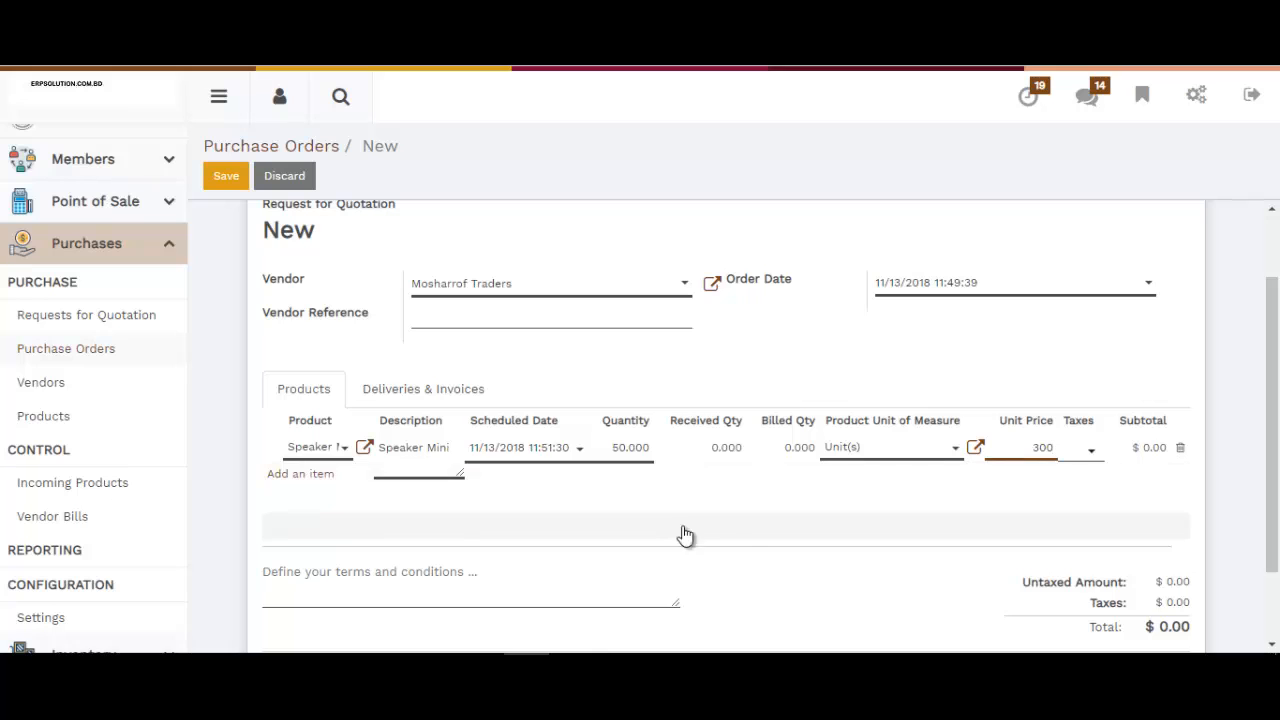
{"action": "left_click", "coordinate": [745, 537]}
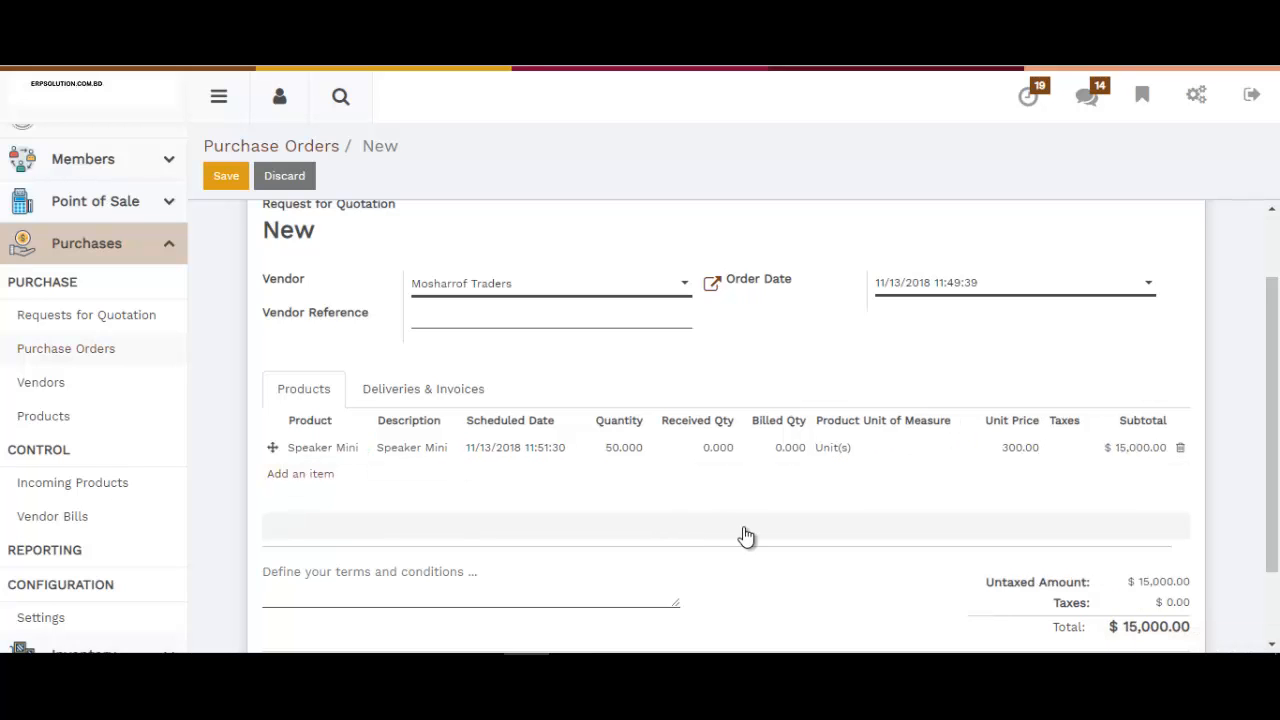
{"action": "scroll", "coordinate": [354, 330], "scroll_direction": "up", "scroll_amount": 1}
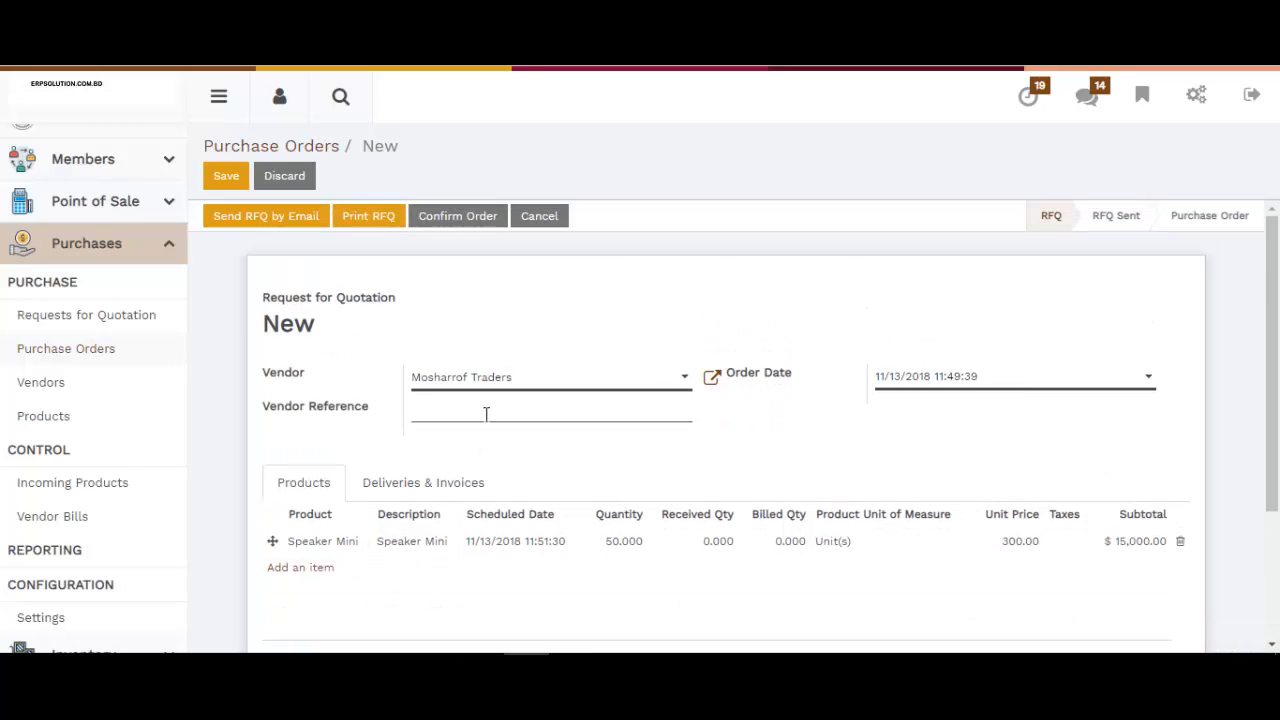
Confirm the order of Speaker Mini units from Mosharrof Traders and look over the confirmed purchase order.
{"action": "left_click", "coordinate": [474, 218]}
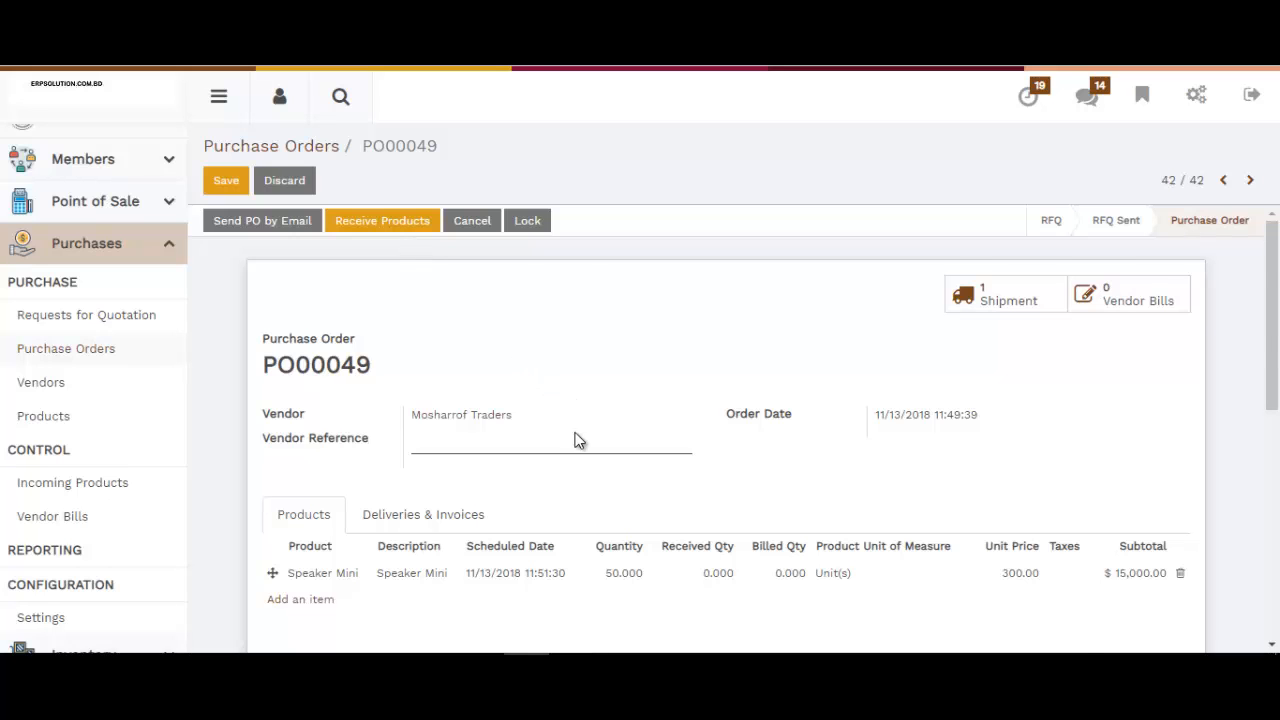
{"action": "scroll", "coordinate": [580, 445], "scroll_direction": "down", "scroll_amount": 3}
{"action": "scroll", "coordinate": [591, 463], "scroll_direction": "up", "scroll_amount": 3}
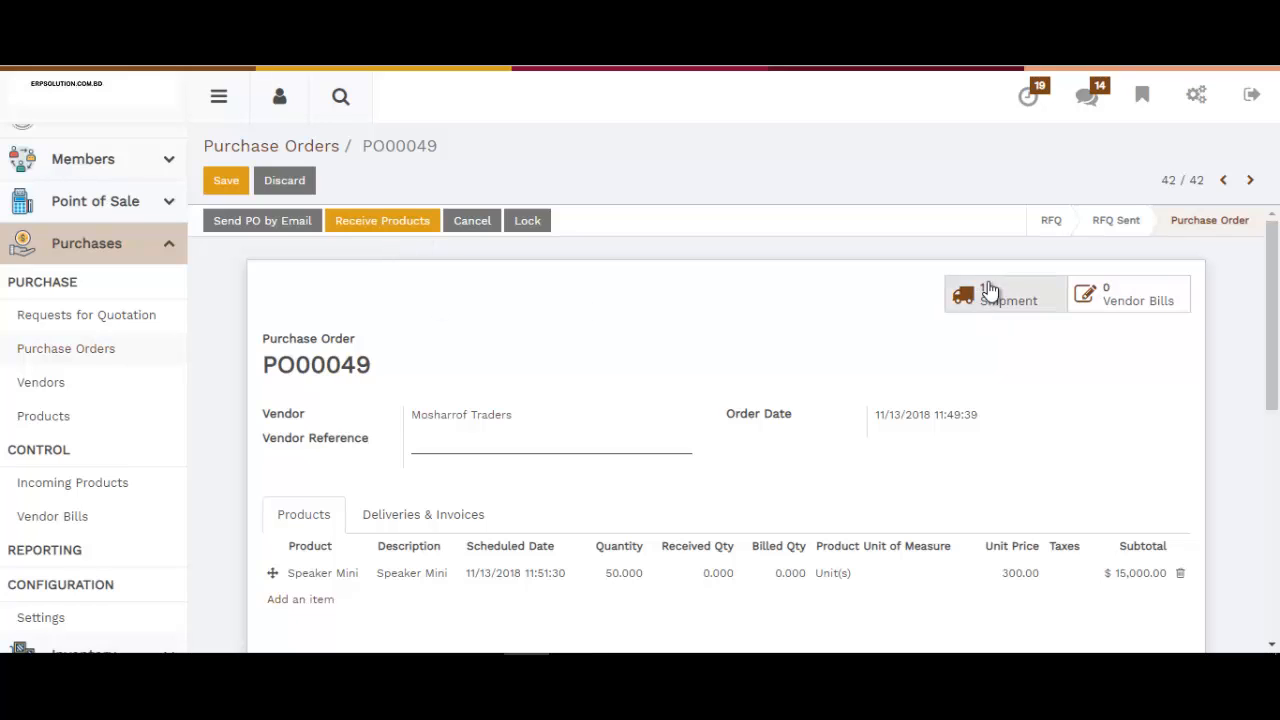
Open the order's incoming receipt for editing and set the Speaker Mini done quantity to 48 in its detailed operations.
{"action": "left_click", "coordinate": [386, 227]}
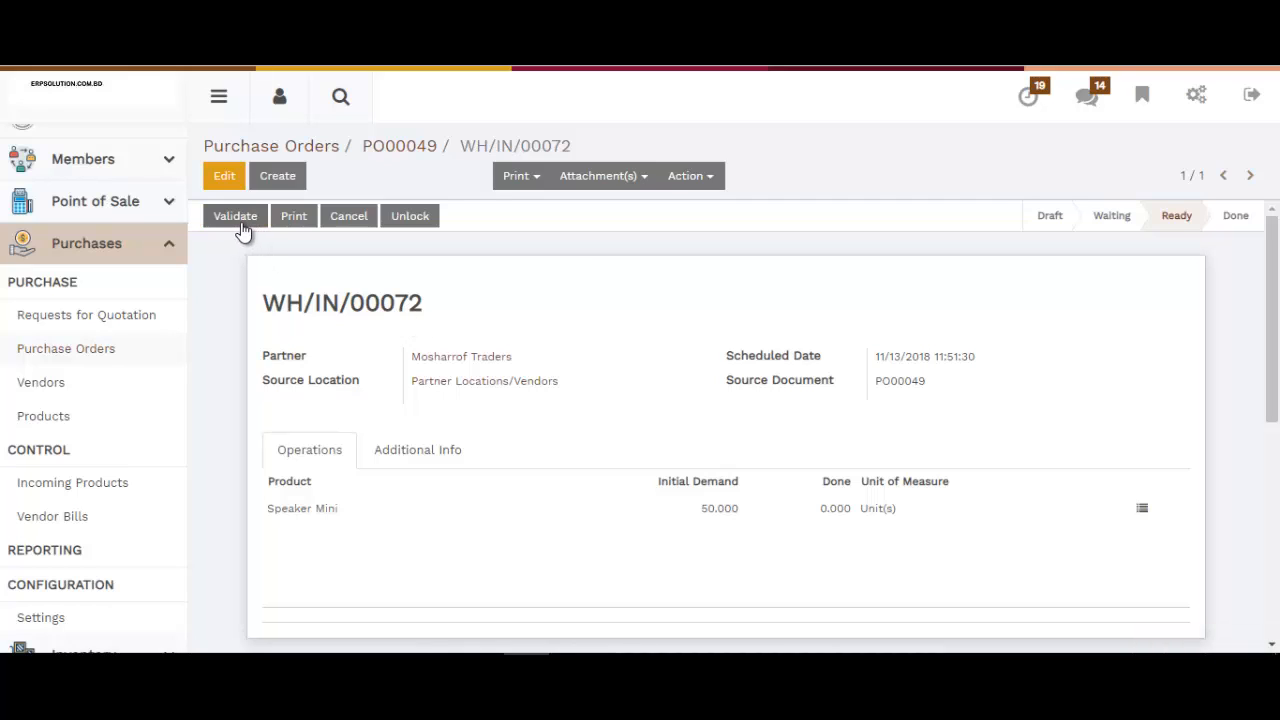
{"action": "left_click", "coordinate": [224, 176]}
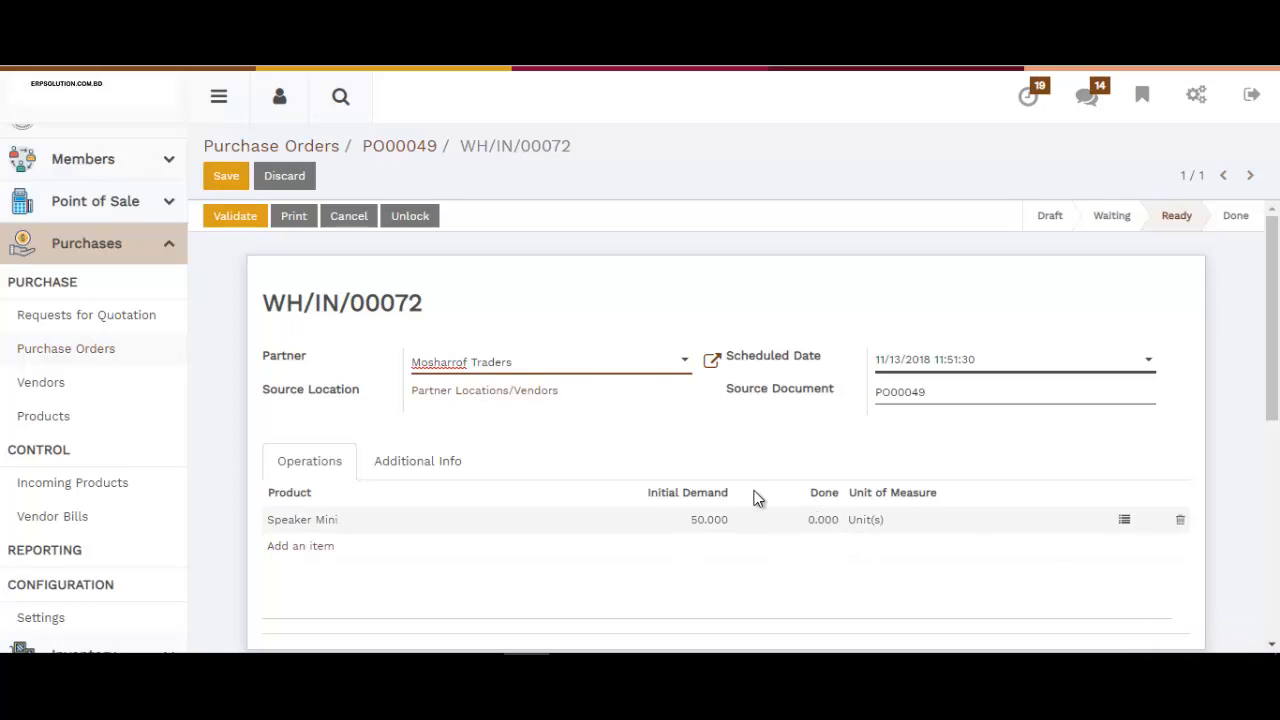
{"action": "left_click", "coordinate": [1124, 522]}
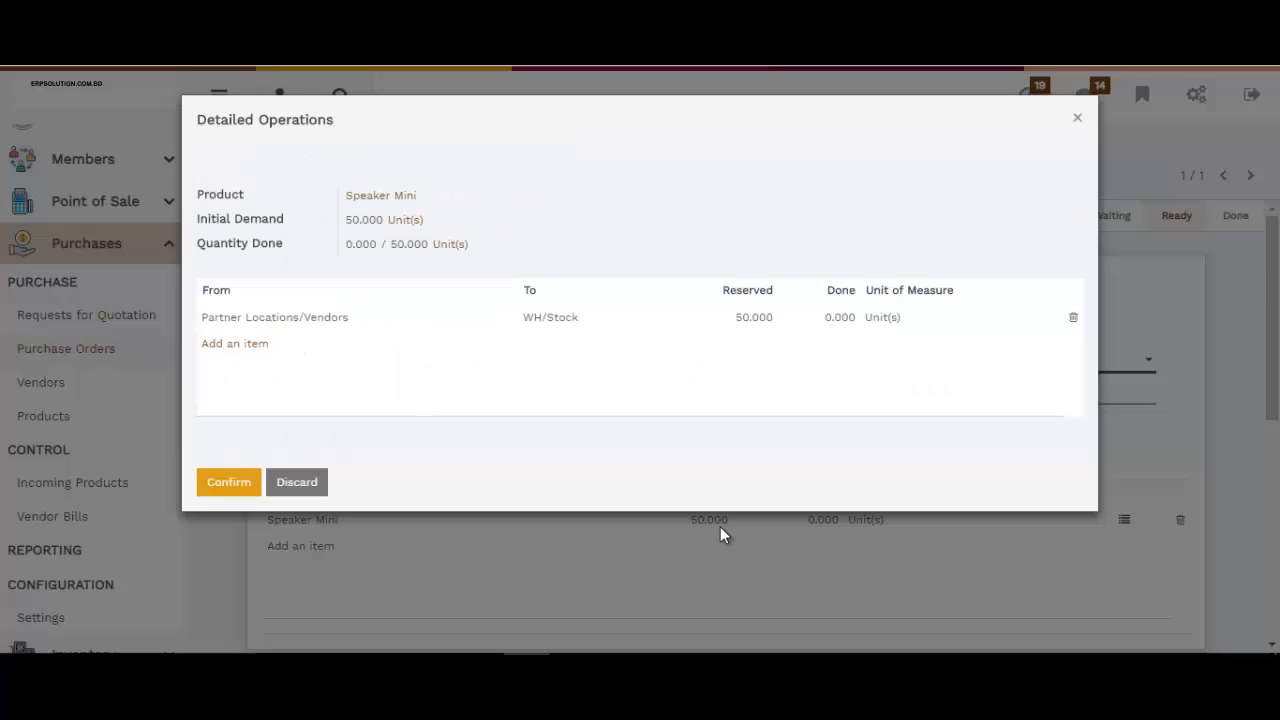
{"action": "left_click", "coordinate": [838, 317]}
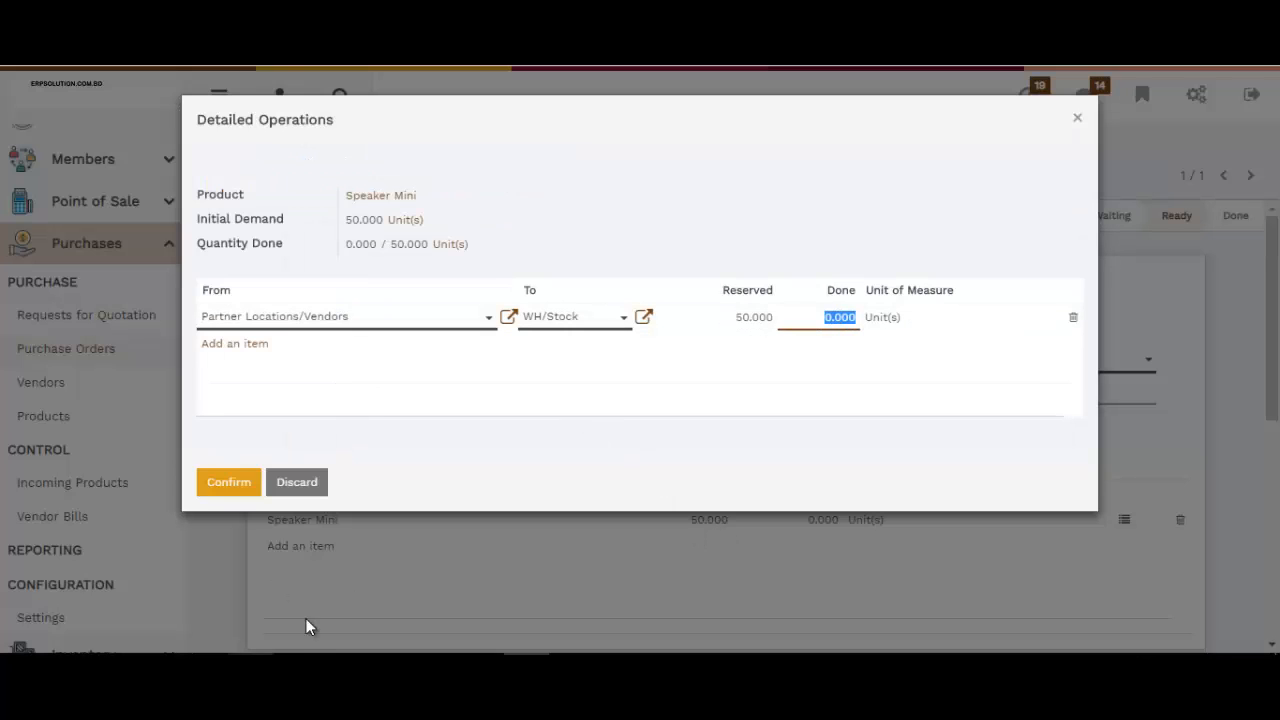
{"action": "type", "text": "5"}
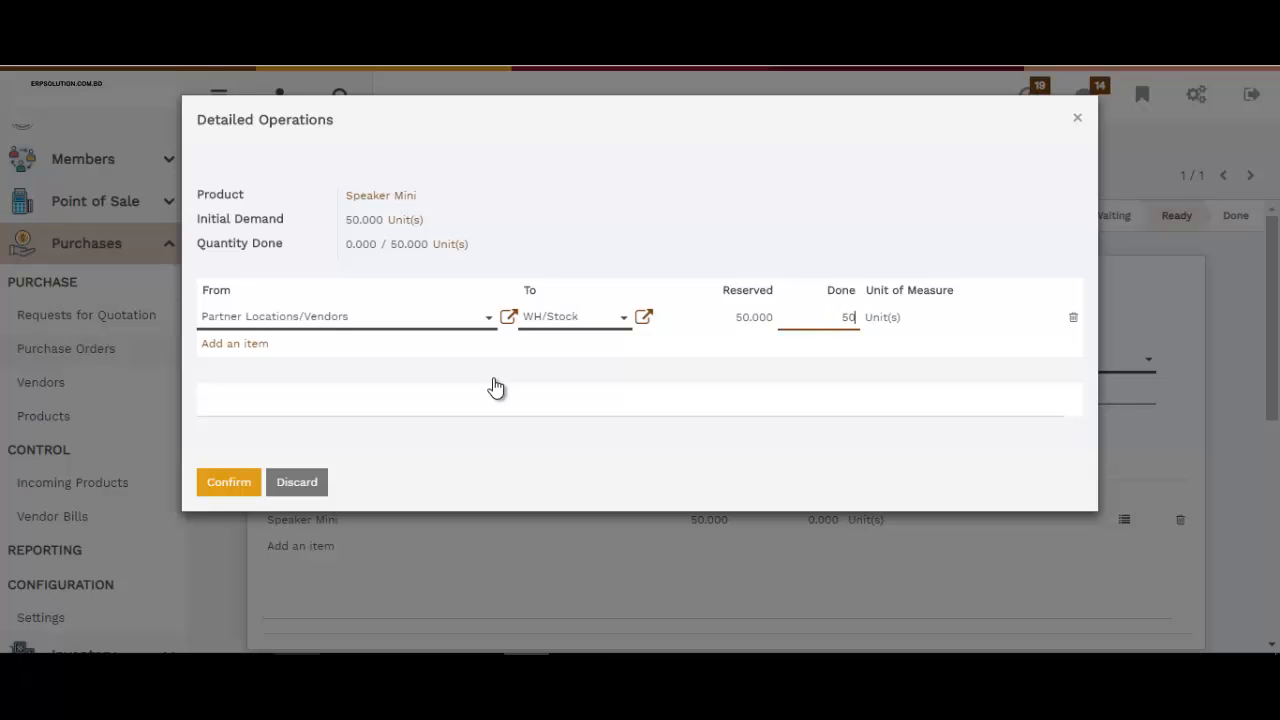
{"action": "type", "text": "0"}
{"action": "key", "text": "BackSpace"}
{"action": "key", "text": "BackSpace"}
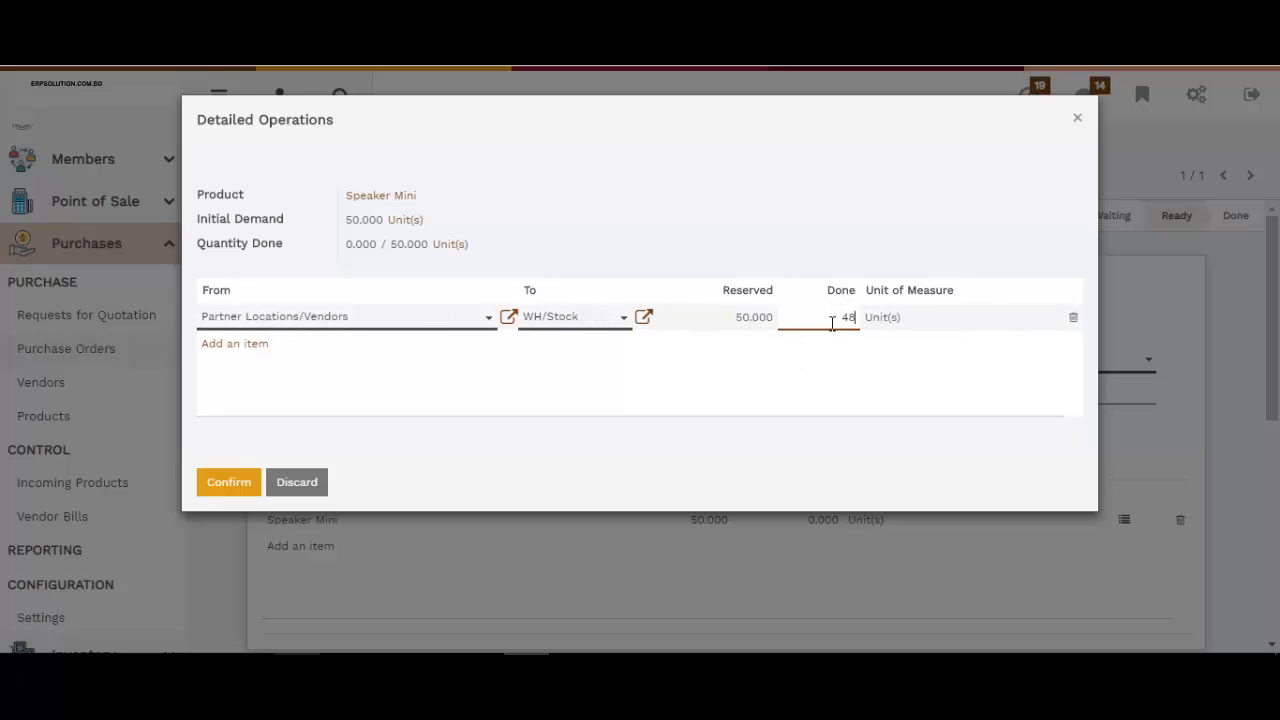
{"action": "left_click", "coordinate": [240, 485]}
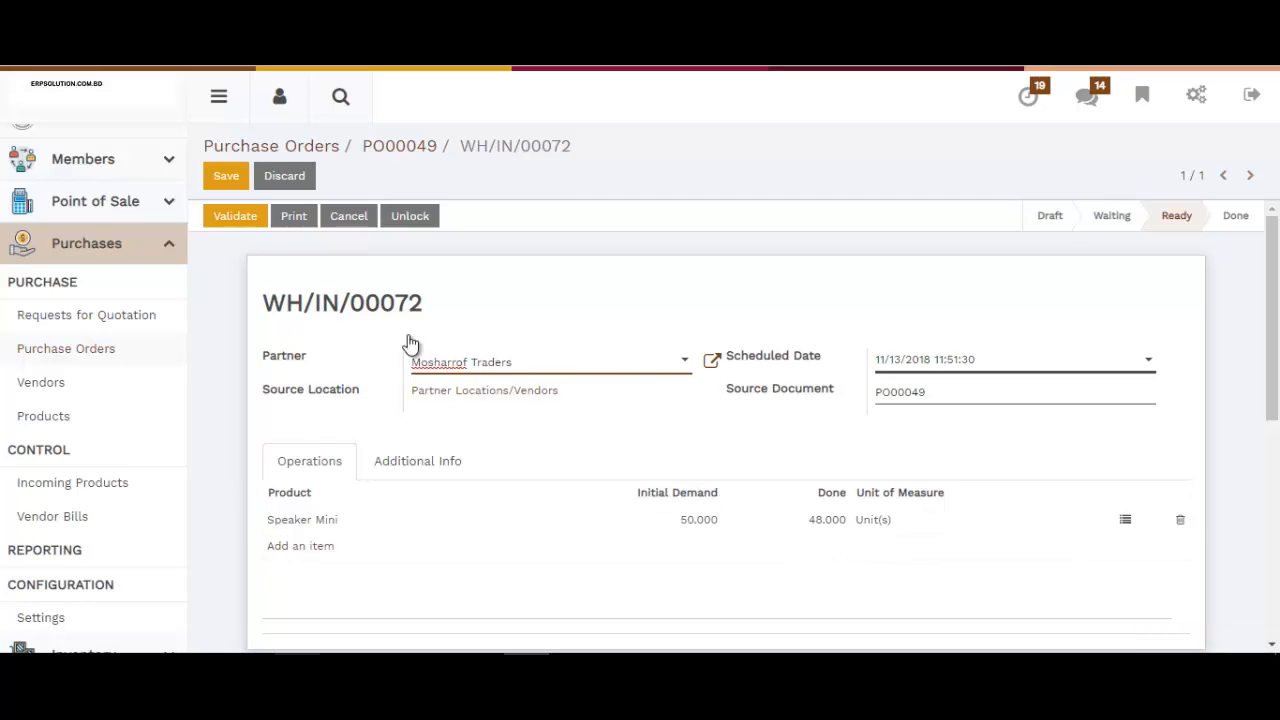
Validate the receipt without creating a backorder and return to the purchase order.
{"action": "left_click", "coordinate": [236, 216]}
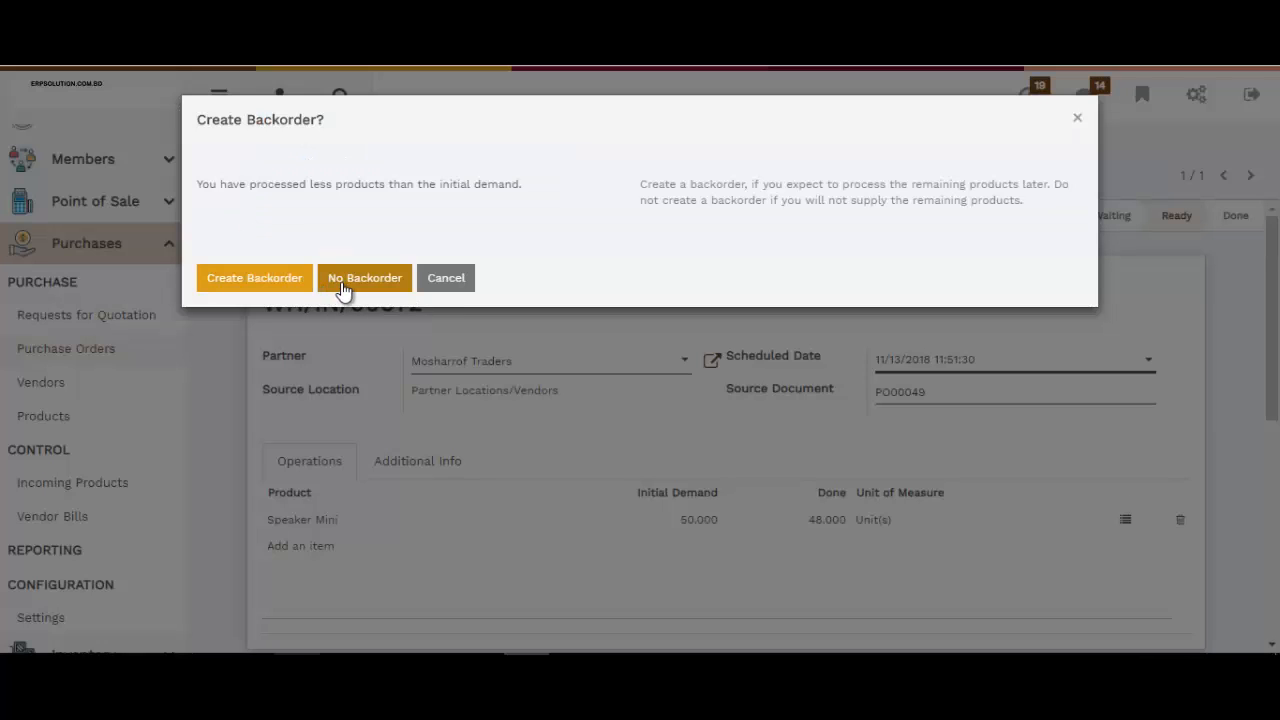
{"action": "left_click", "coordinate": [343, 288]}
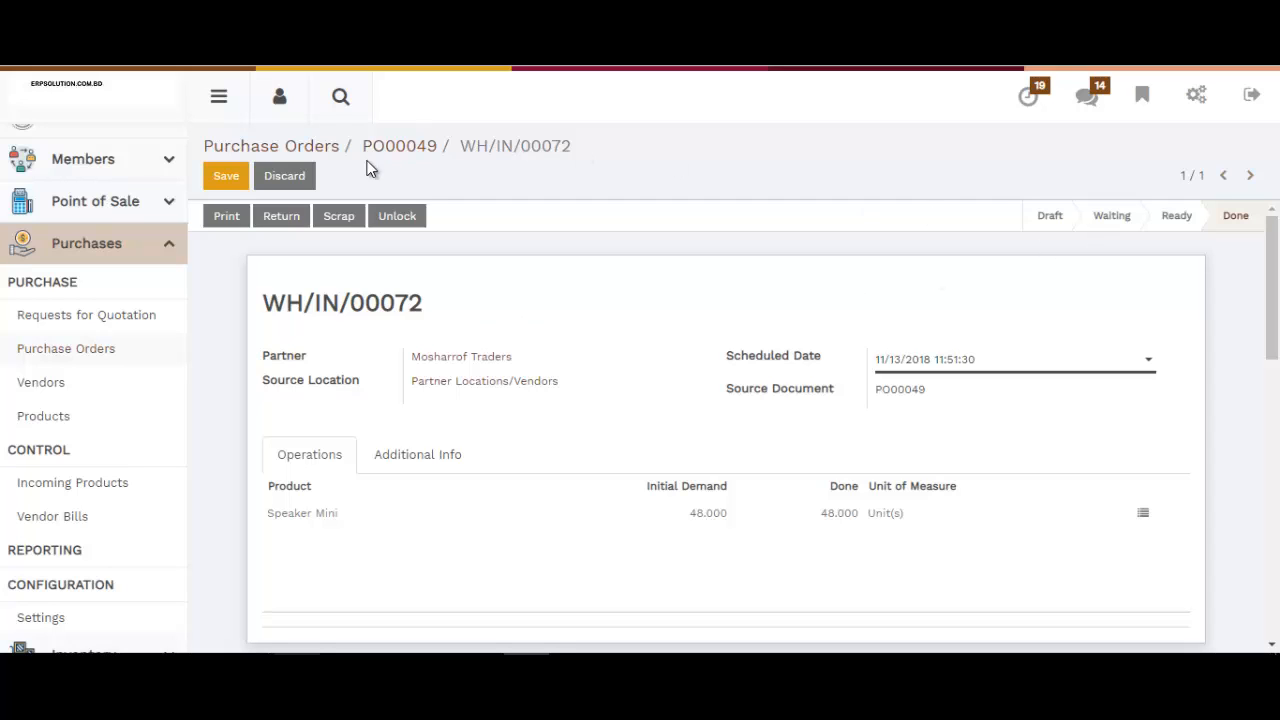
{"action": "left_click", "coordinate": [403, 150]}
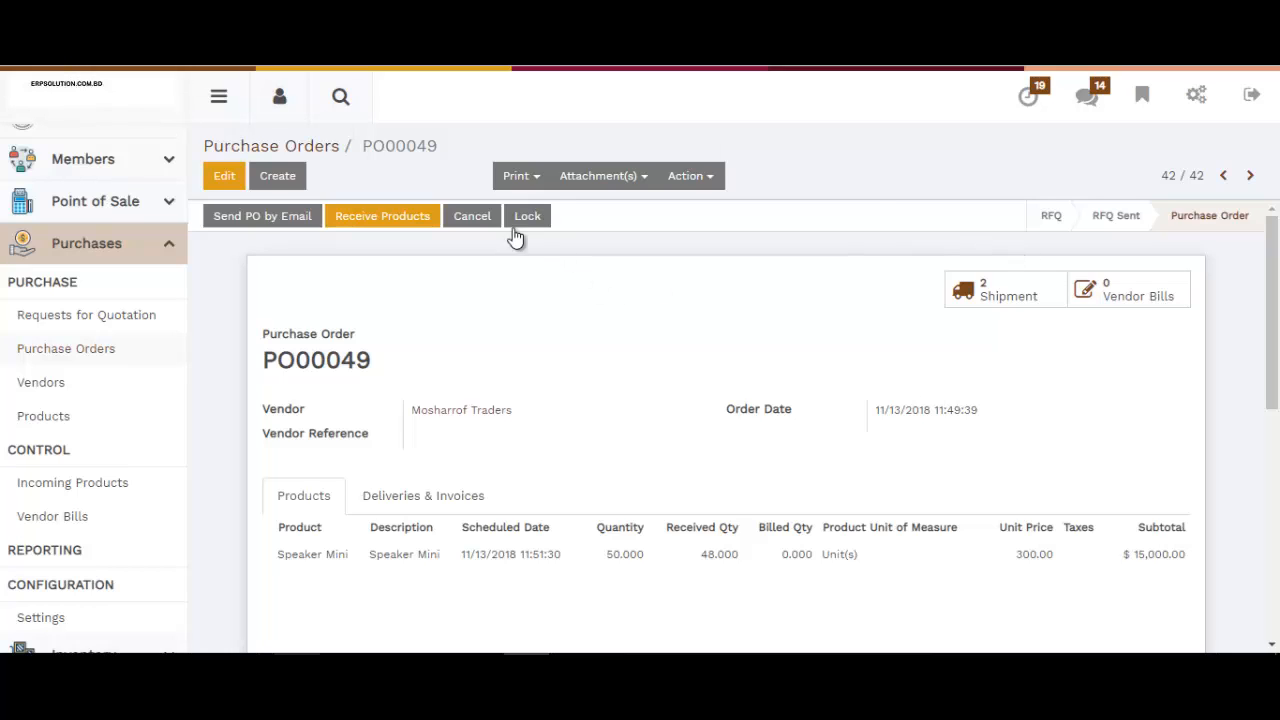
Leave the purchase order and reopen the Mosharrof Traders order from the list of purchase orders.
{"action": "key", "text": "alt+Left"}
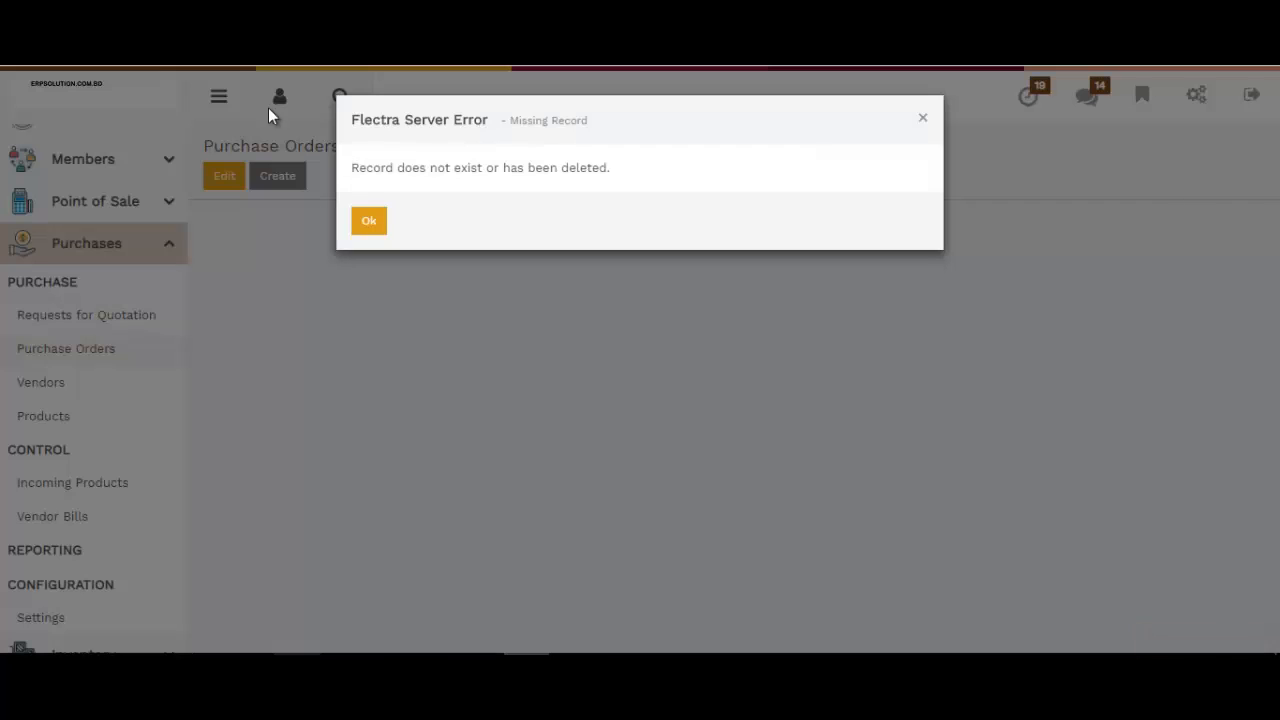
{"action": "left_click", "coordinate": [367, 221]}
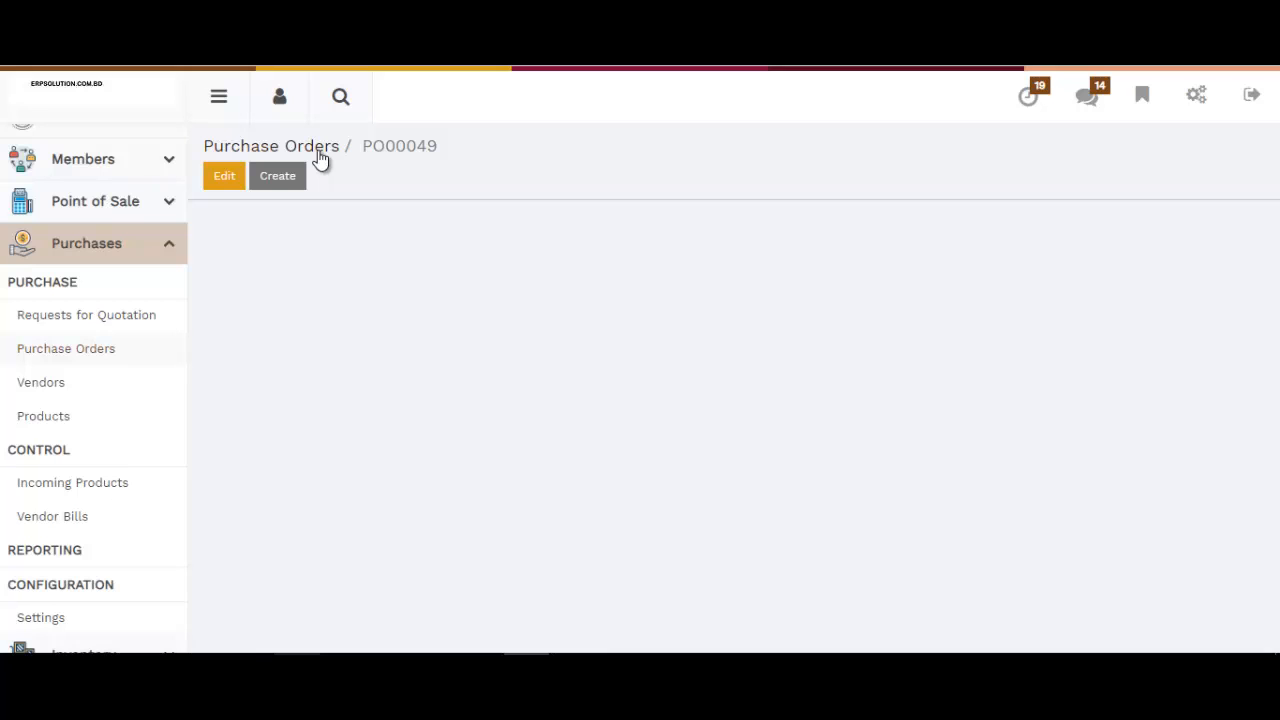
{"action": "left_click", "coordinate": [99, 354]}
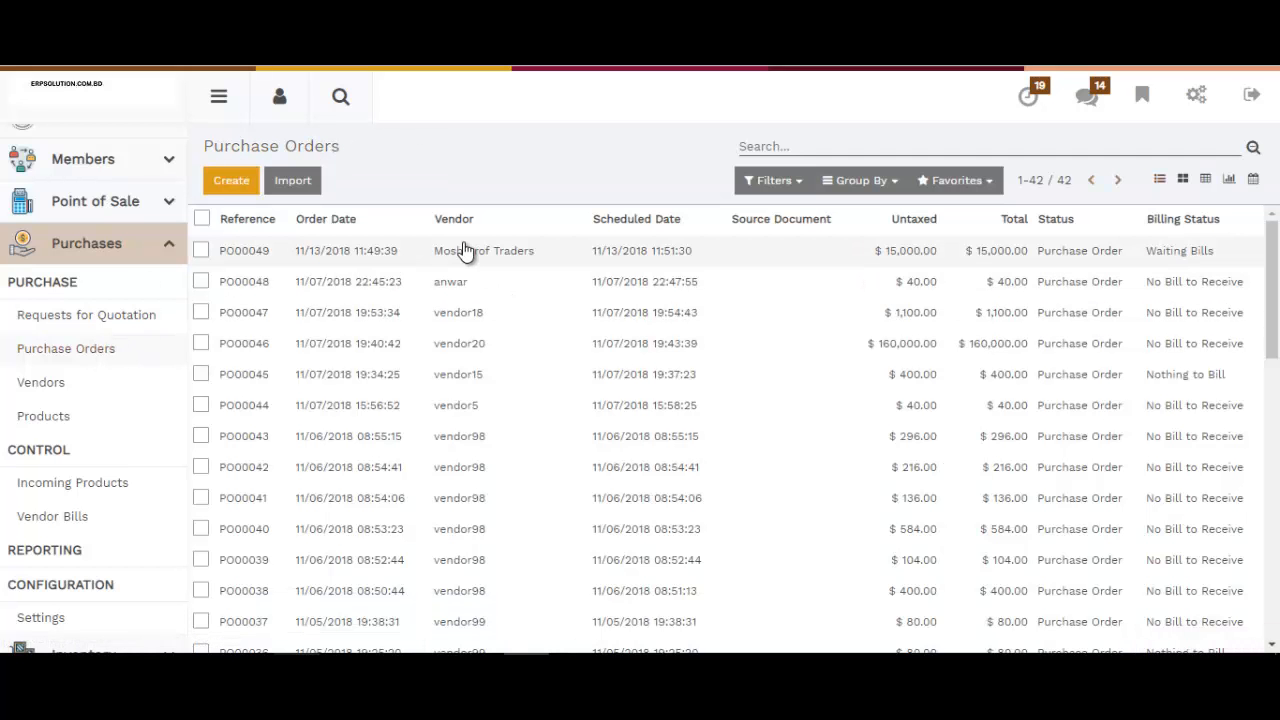
{"action": "left_click", "coordinate": [465, 250]}
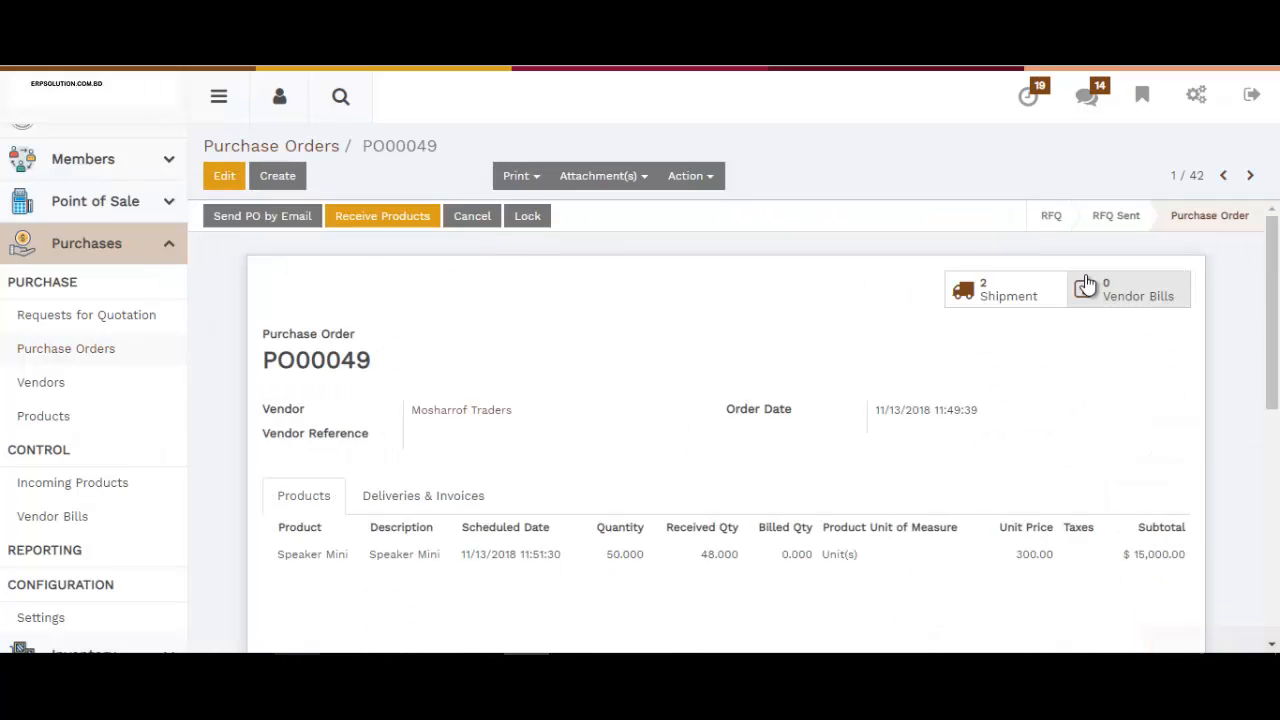
Check the purchase order's shipment transfers and their statuses, and return to the order.
{"action": "left_click", "coordinate": [1006, 310]}
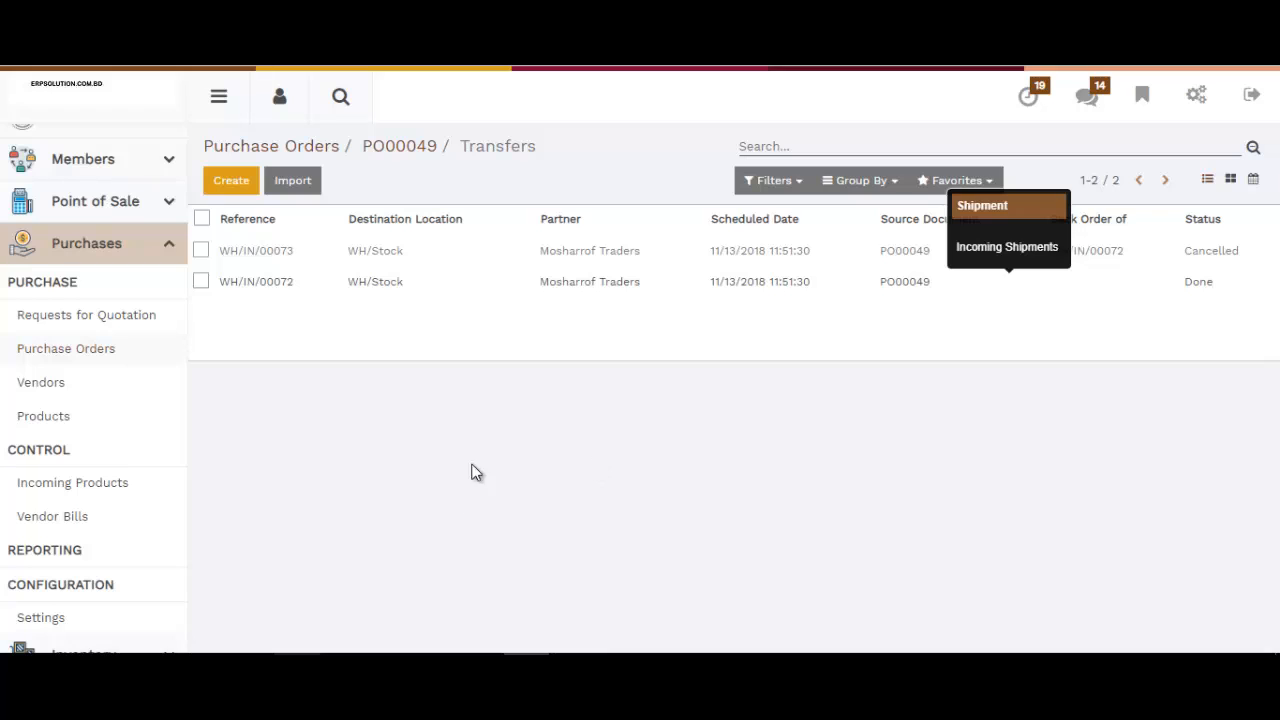
{"action": "left_click_drag", "start_coordinate": [541, 150], "coordinate": [472, 150]}
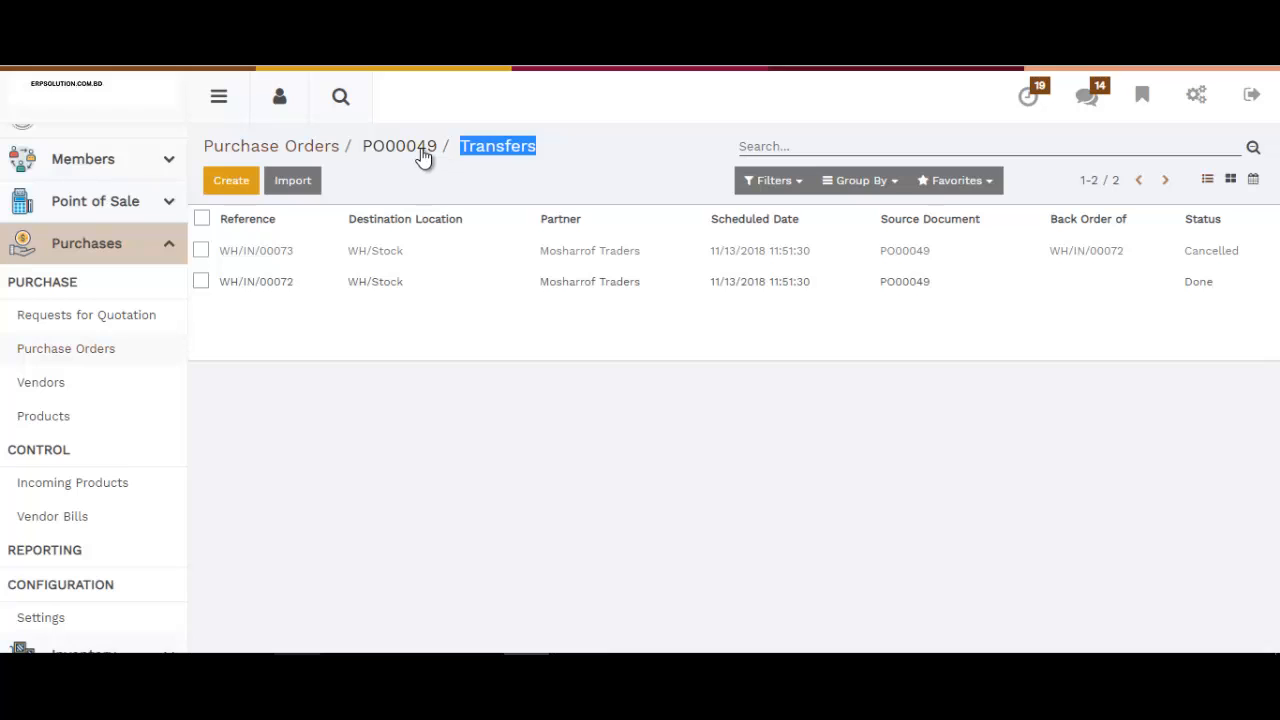
{"action": "left_click", "coordinate": [424, 155]}
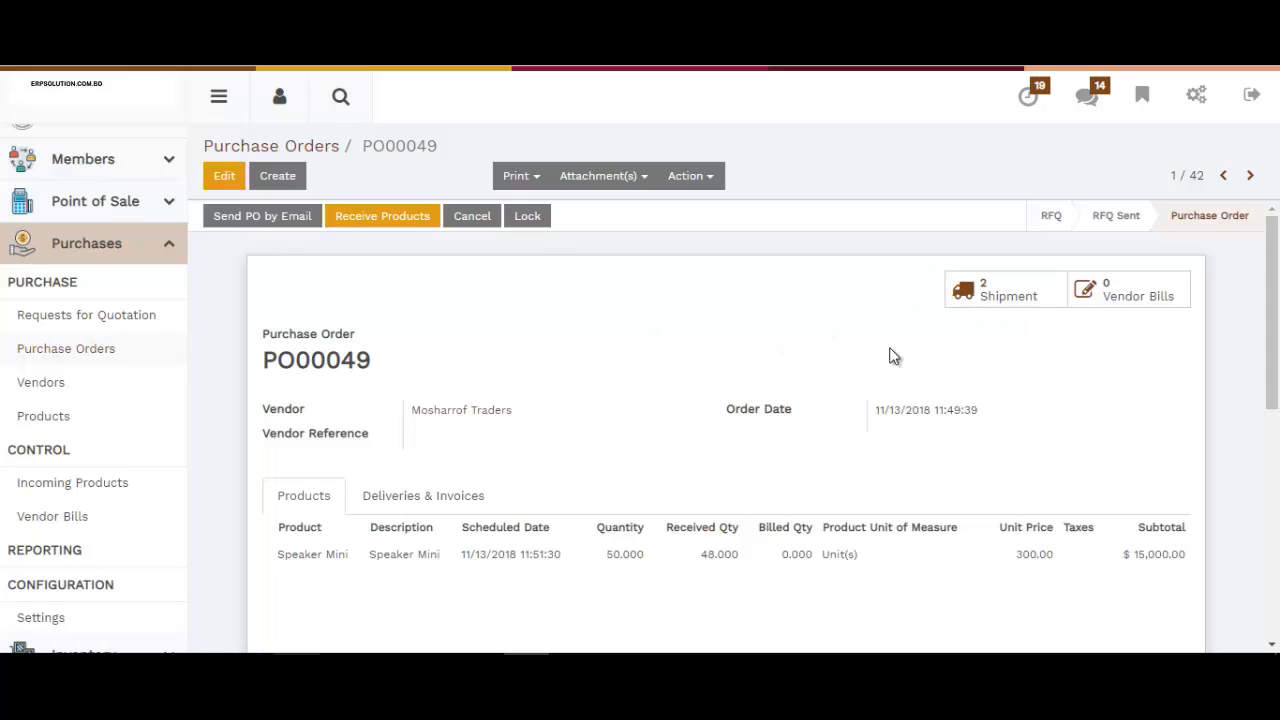
Create a vendor bill from the purchase order for the received Speaker Mini units, check its totals and validate it.
{"action": "left_click", "coordinate": [1121, 295]}
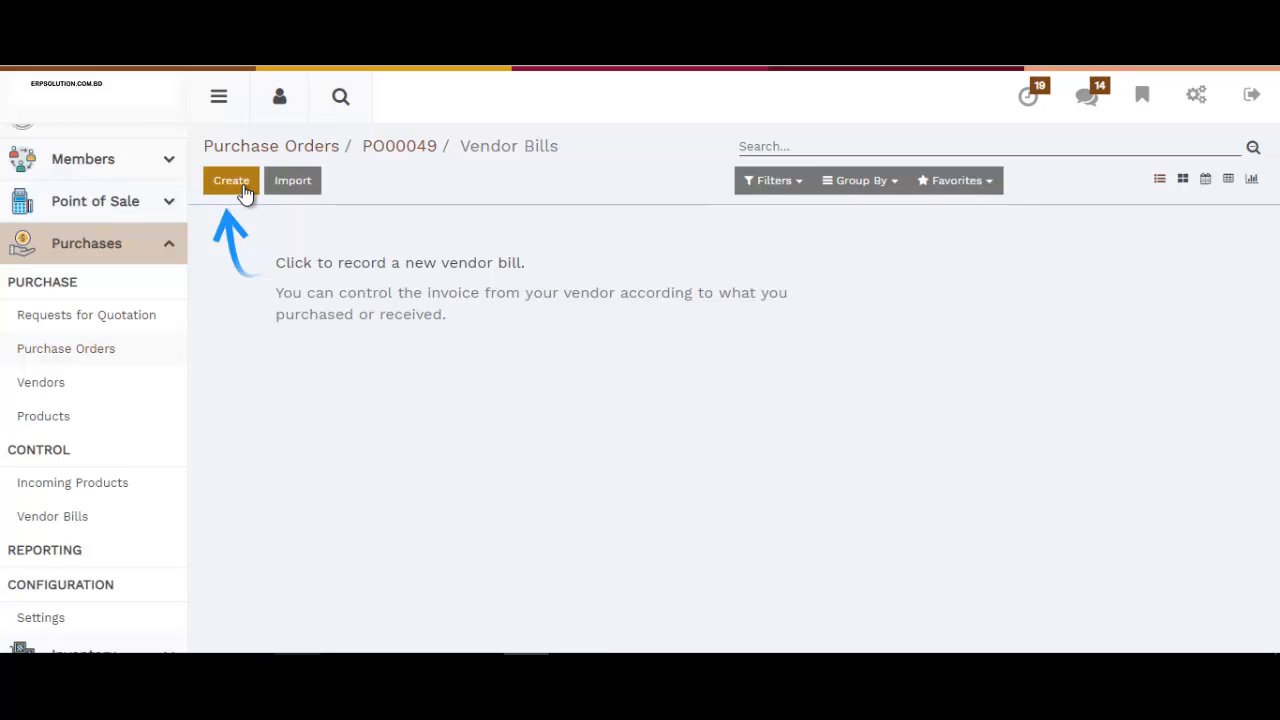
{"action": "left_click", "coordinate": [245, 193]}
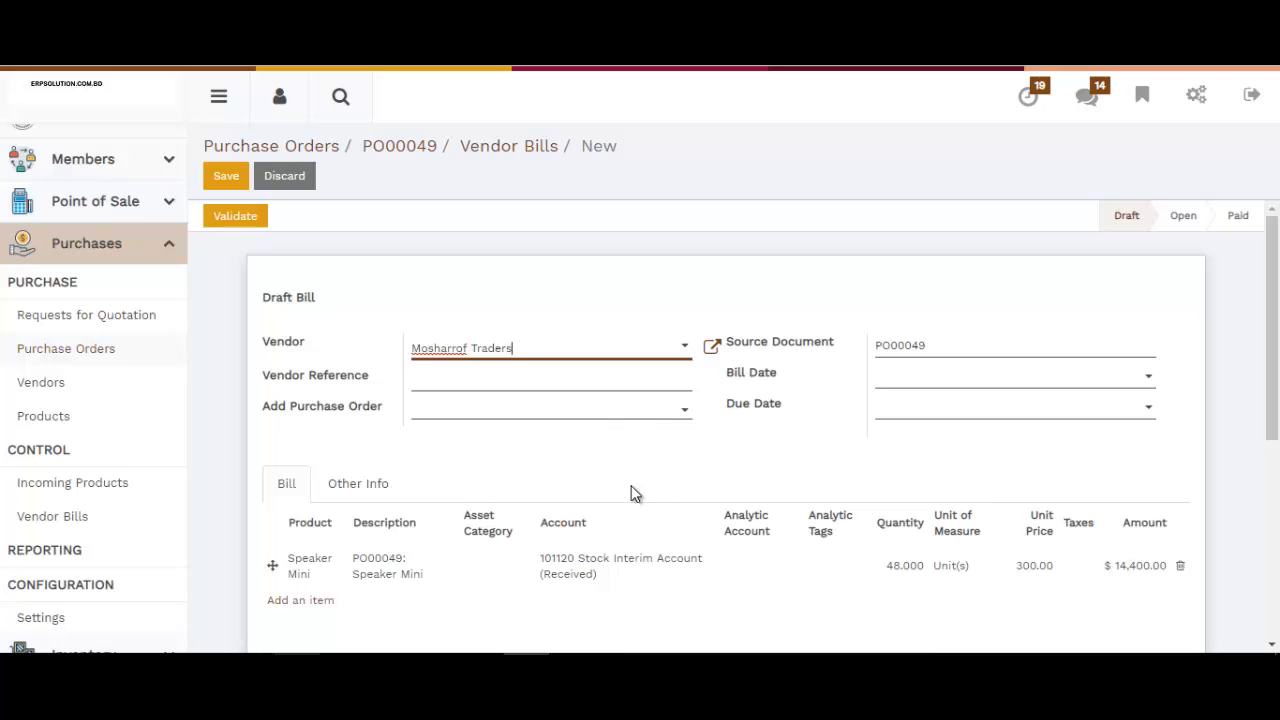
{"action": "scroll", "coordinate": [1208, 478], "scroll_direction": "down", "scroll_amount": 3}
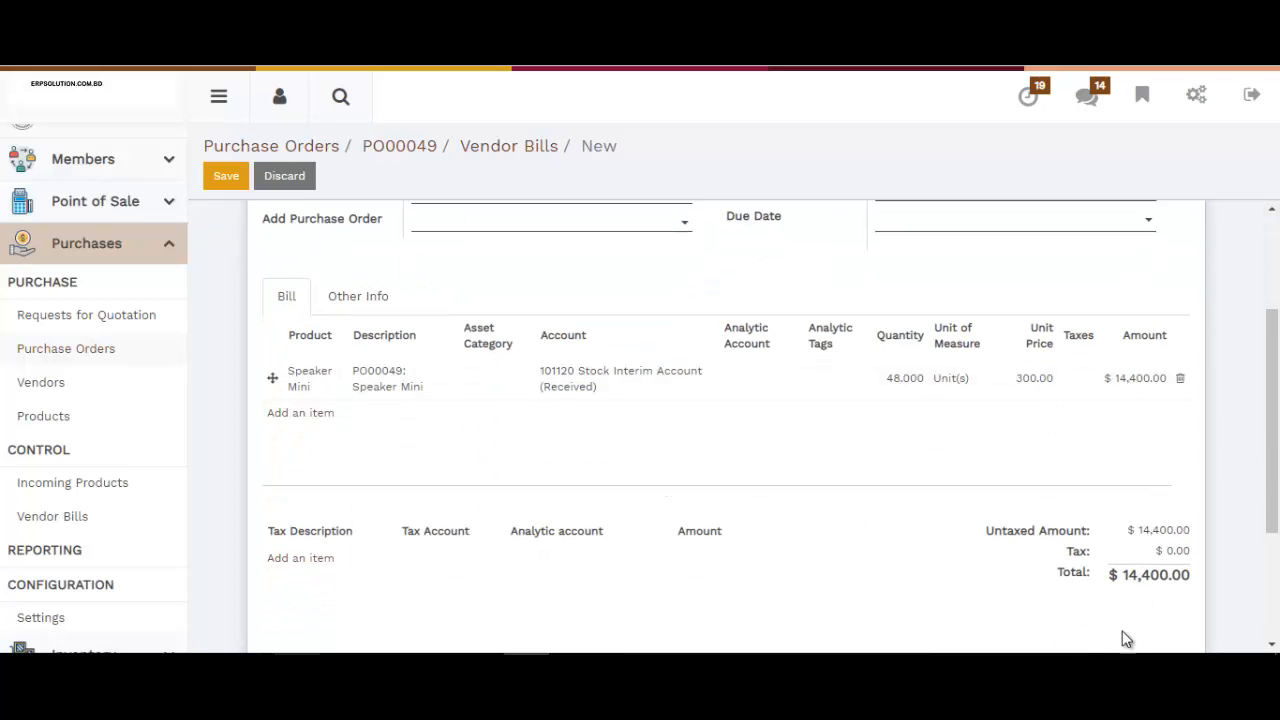
{"action": "scroll", "coordinate": [560, 510], "scroll_direction": "up", "scroll_amount": 3}
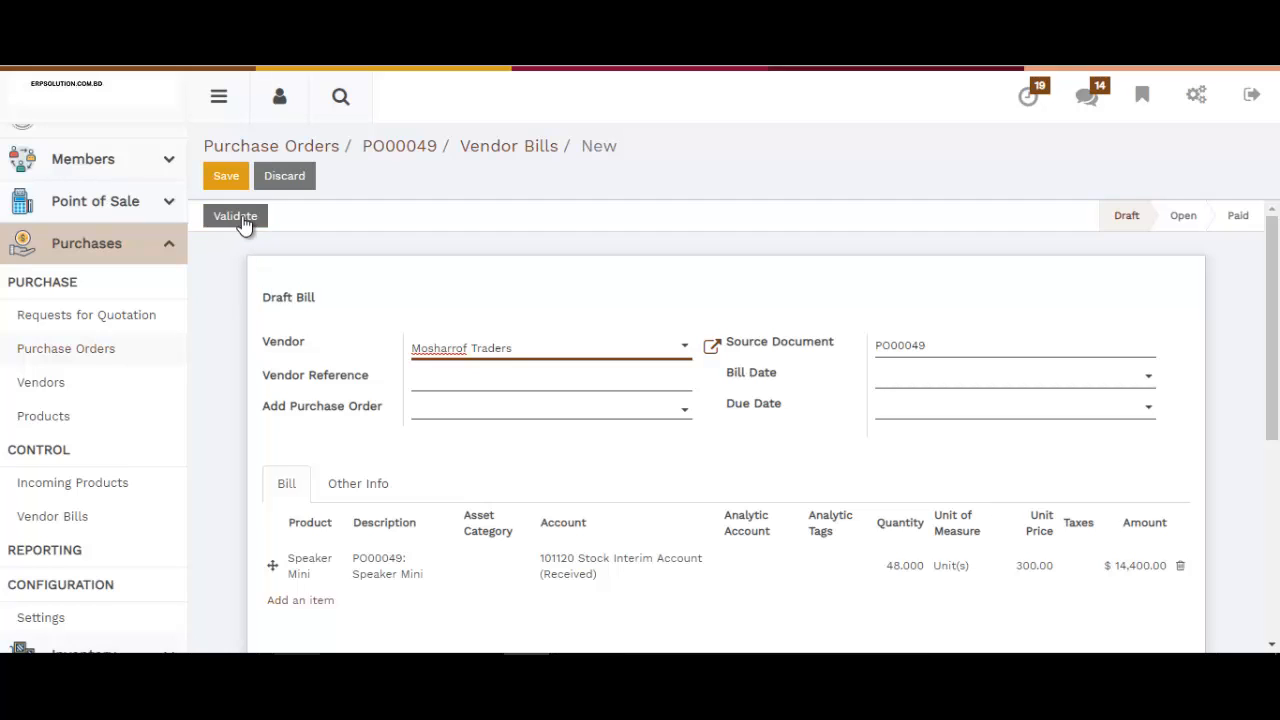
{"action": "left_click", "coordinate": [243, 220]}
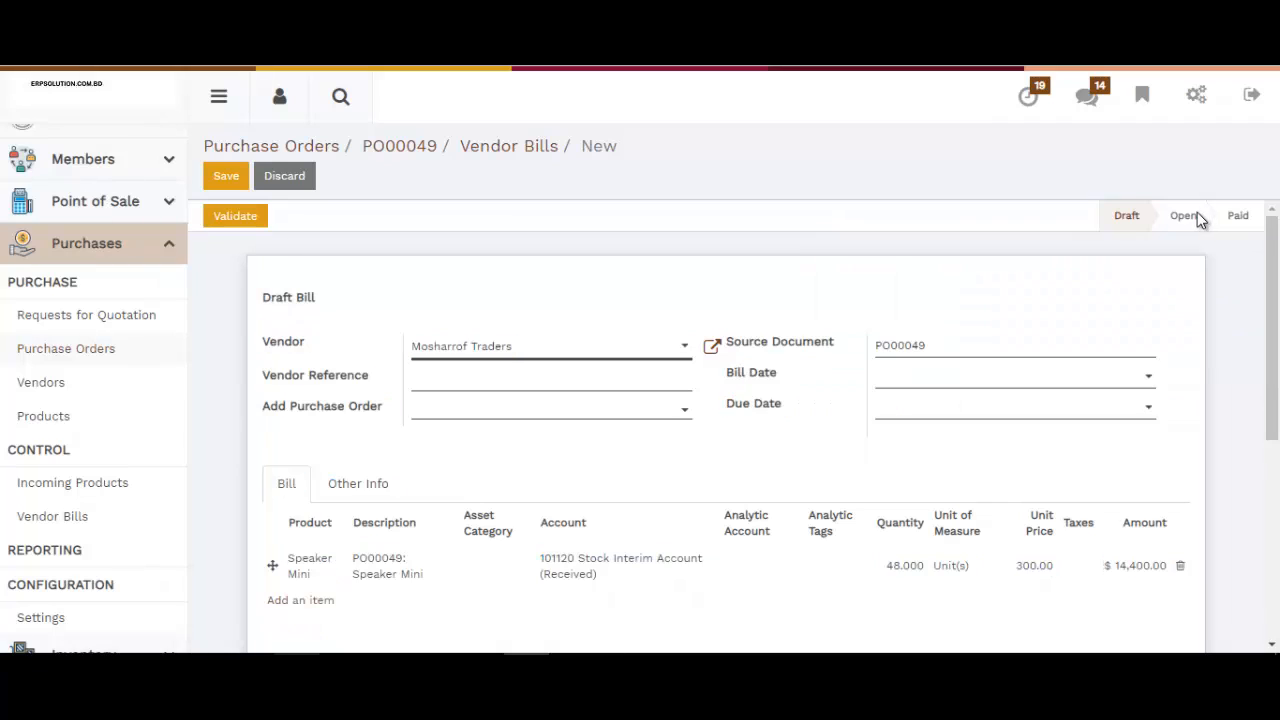
{"action": "left_click", "coordinate": [244, 220]}
{"action": "left_click", "coordinate": [240, 222]}
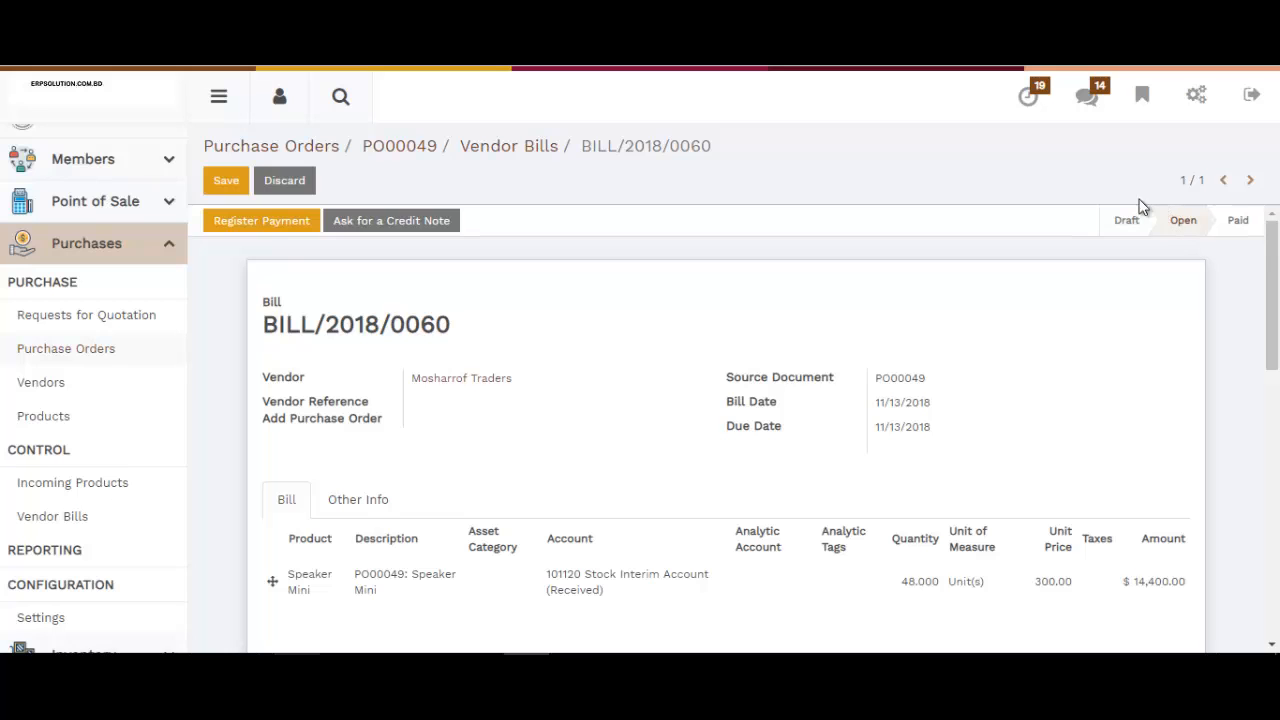
Review the validated bill's lines, totals and amount due.
{"action": "scroll", "coordinate": [700, 340], "scroll_direction": "down", "scroll_amount": 3}
{"action": "scroll", "coordinate": [730, 418], "scroll_direction": "up", "scroll_amount": 3}
{"action": "scroll", "coordinate": [451, 360], "scroll_direction": "down", "scroll_amount": 5}
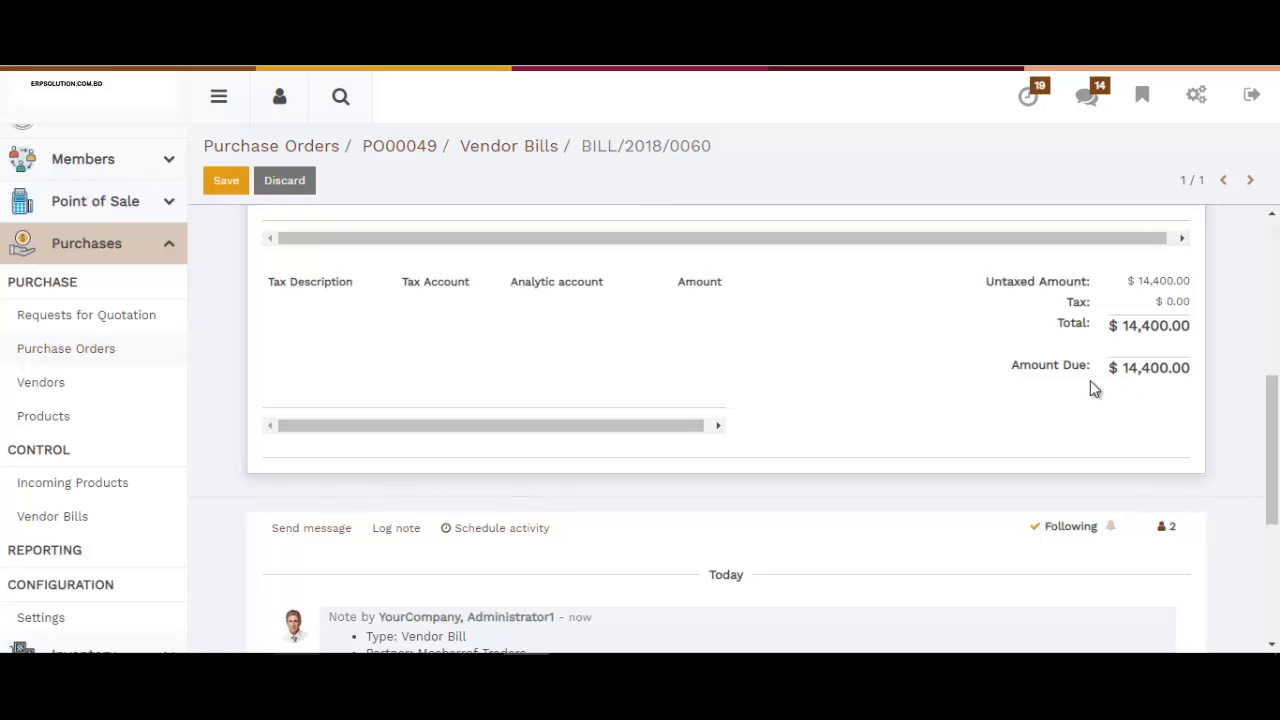
{"action": "left_click_drag", "start_coordinate": [1113, 381], "coordinate": [1170, 370]}
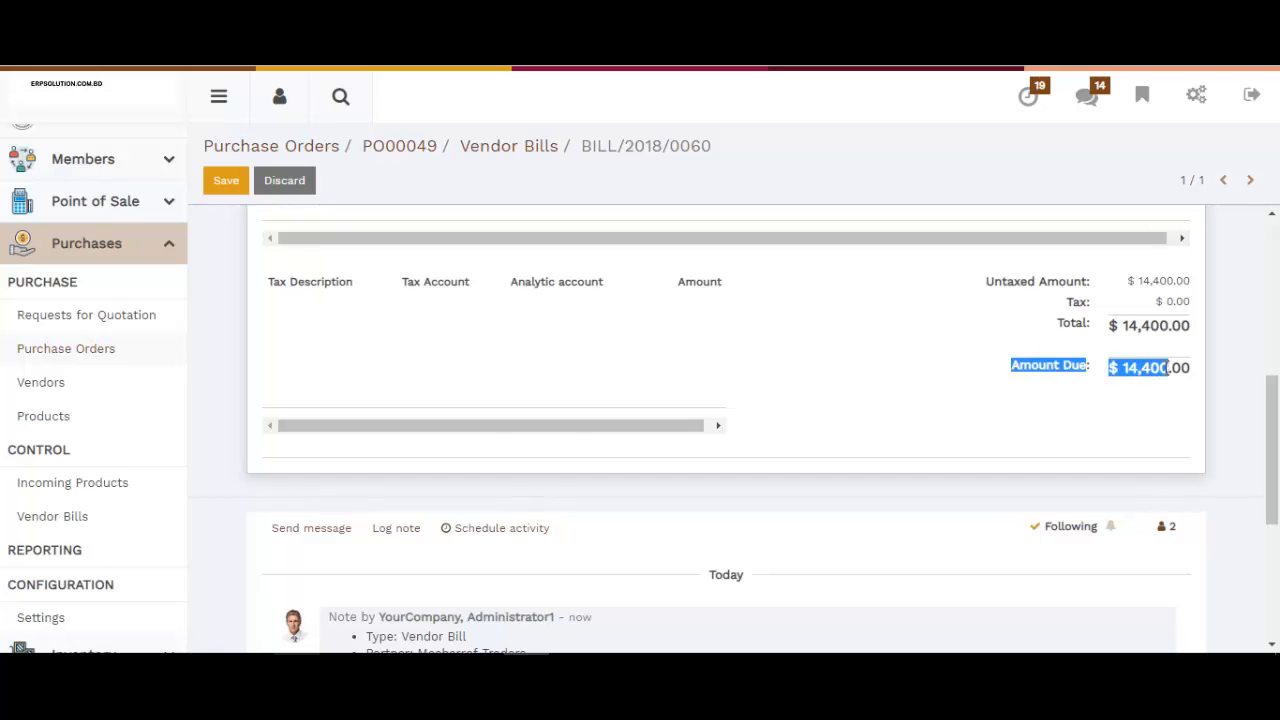
{"action": "scroll", "coordinate": [323, 417], "scroll_direction": "up", "scroll_amount": 5}
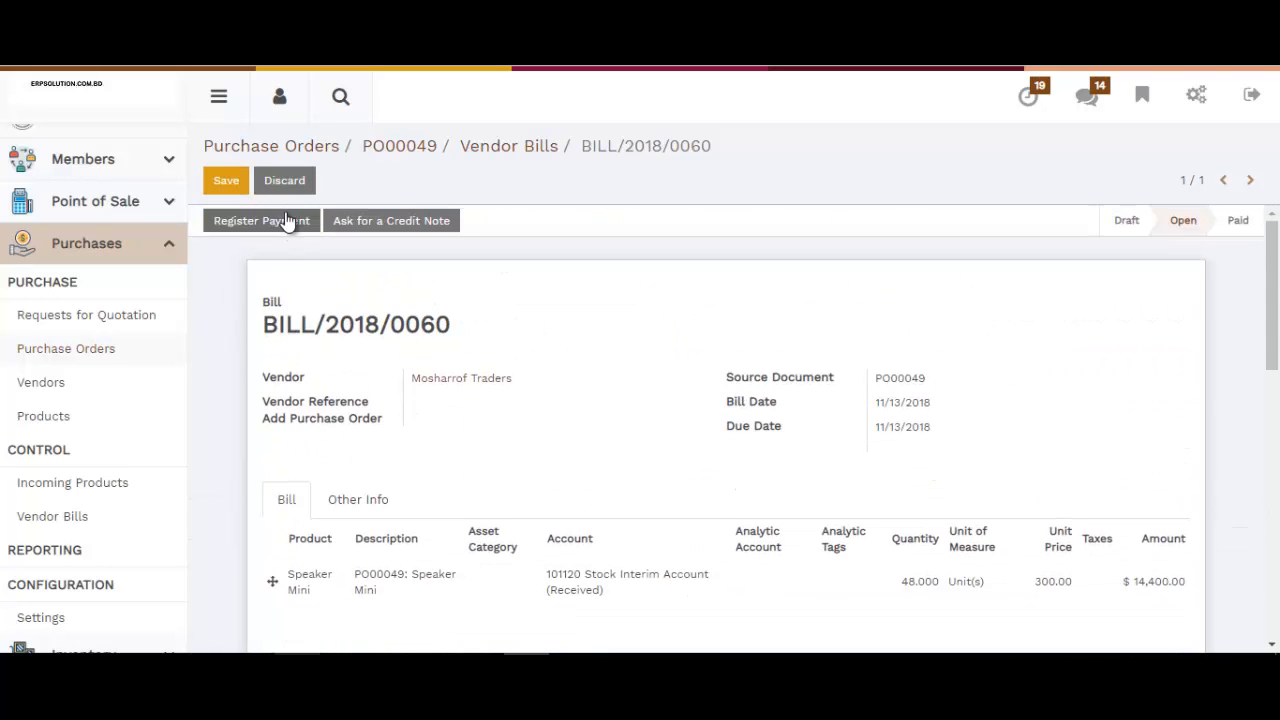
Register payment of the bill's full amount due using the Cash (USD) payment journal.
{"action": "left_click", "coordinate": [271, 223]}
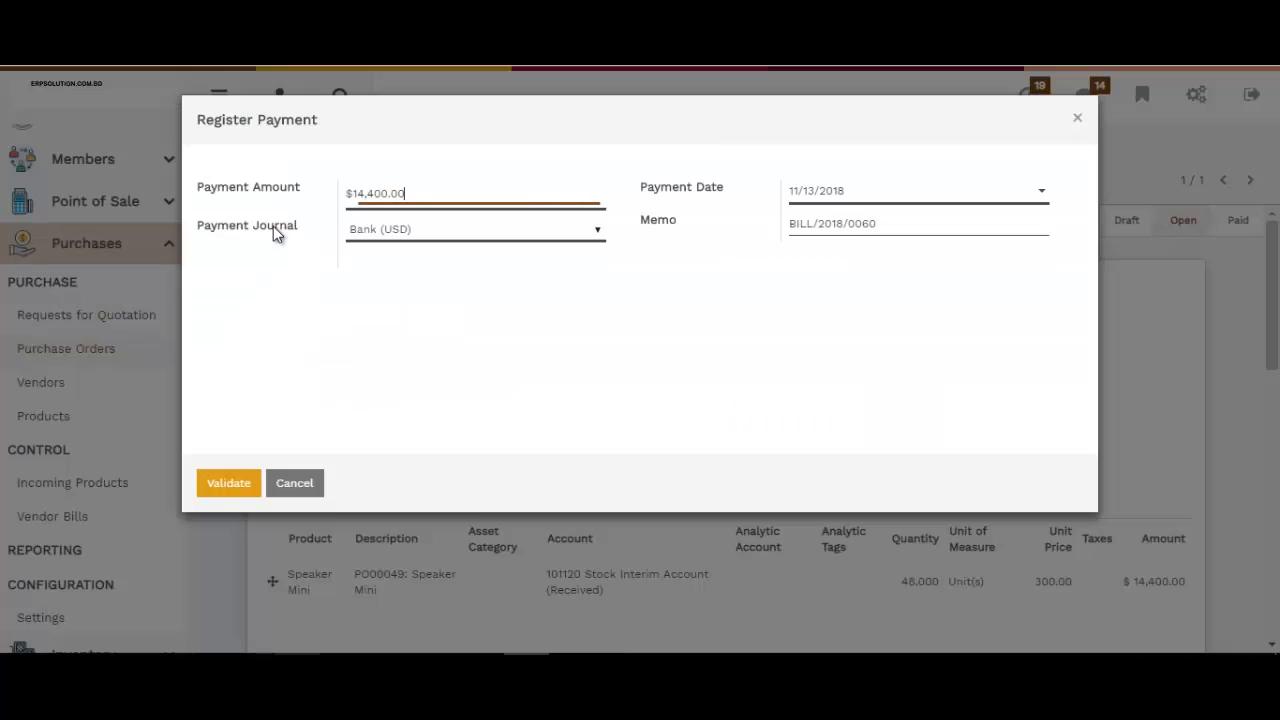
{"action": "left_click", "coordinate": [378, 232]}
{"action": "left_click", "coordinate": [381, 276]}
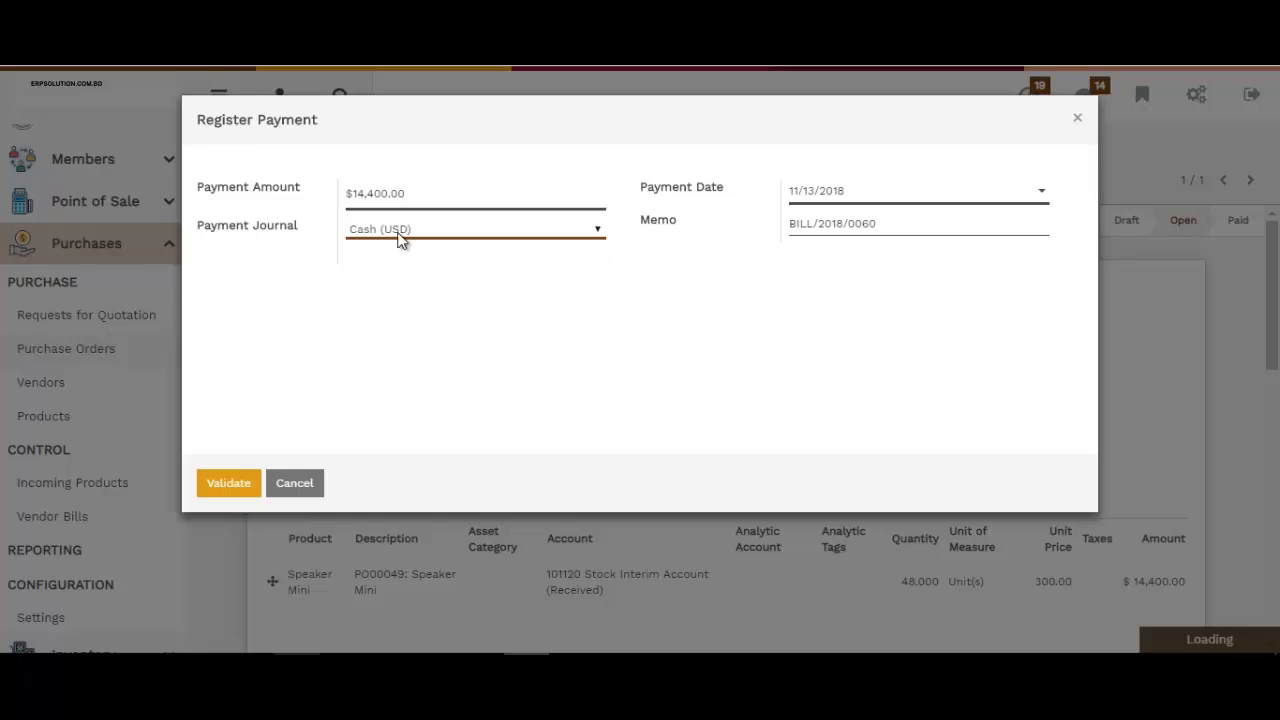
{"action": "left_click", "coordinate": [243, 483]}
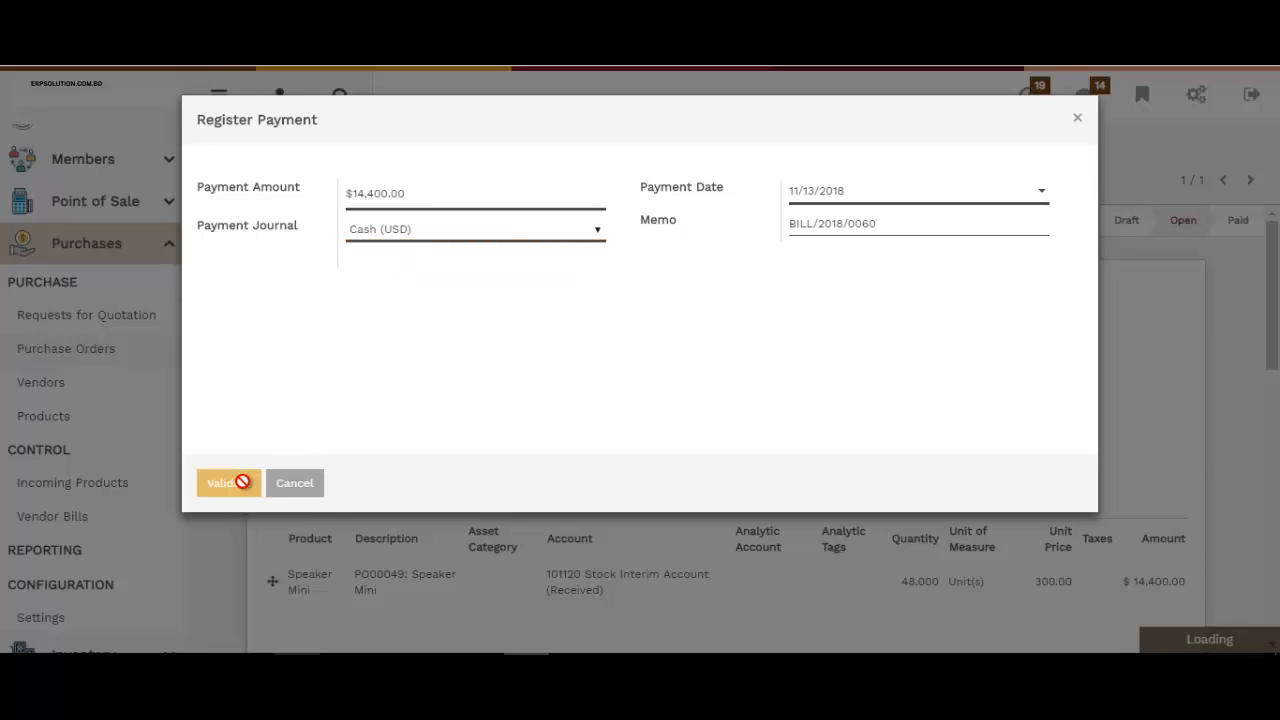